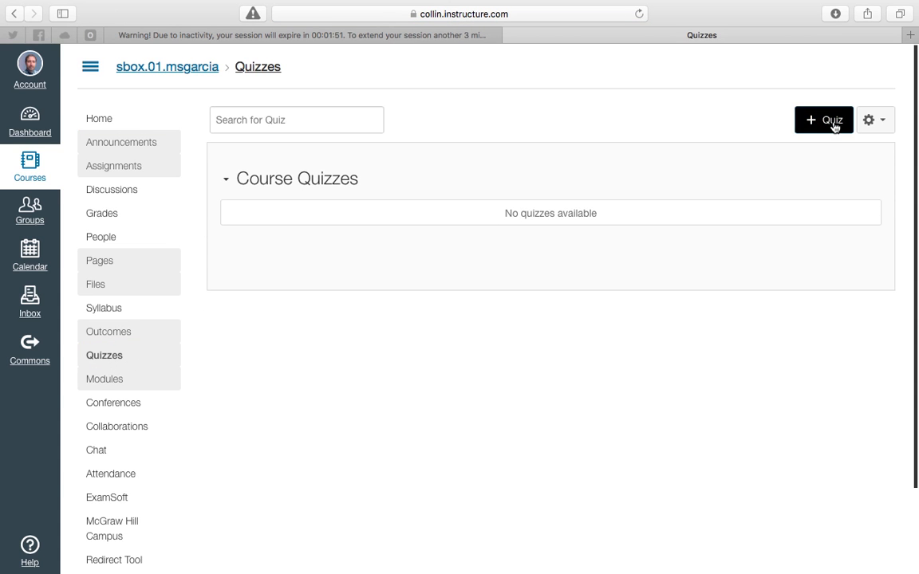
# Open the course's question banks and add a new bank named Example Bank
pyautogui.click(875, 121)
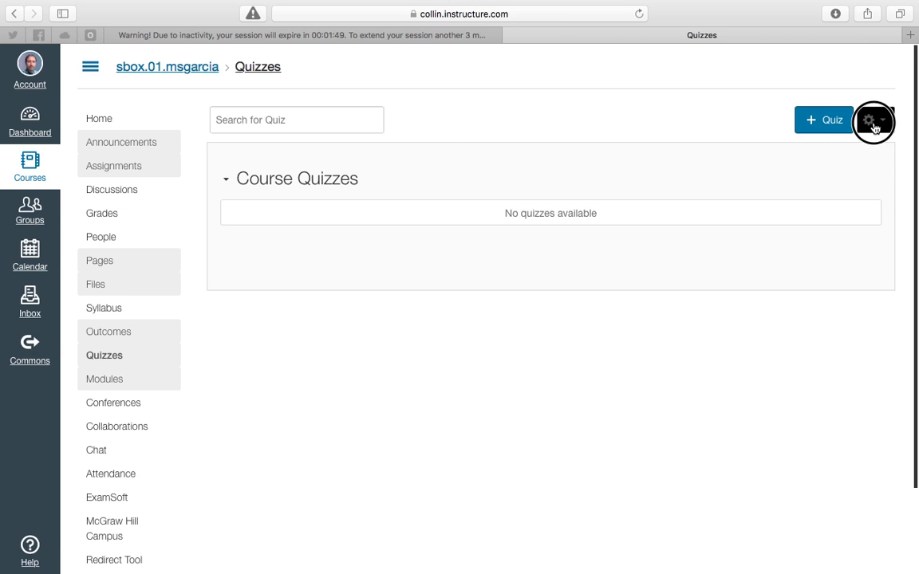
pyautogui.click(840, 165)
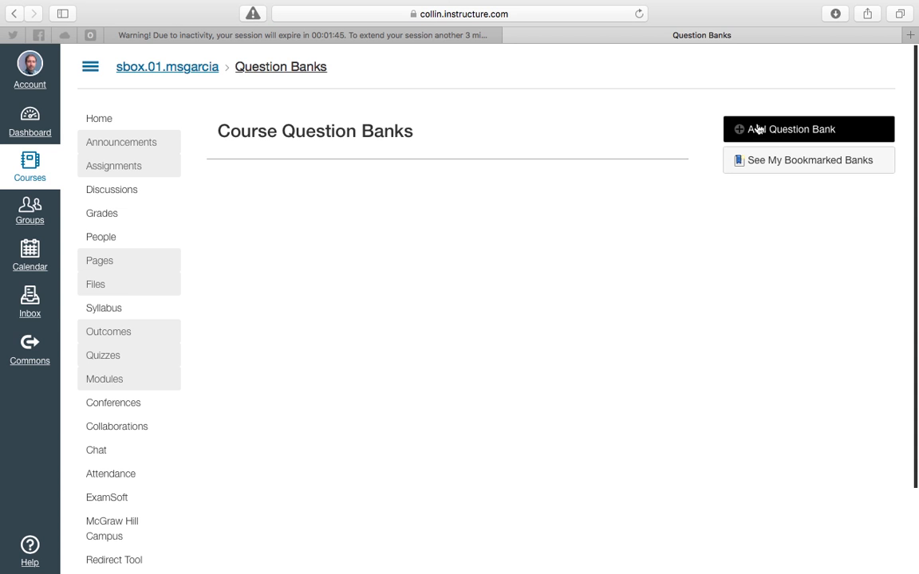
pyautogui.click(784, 134)
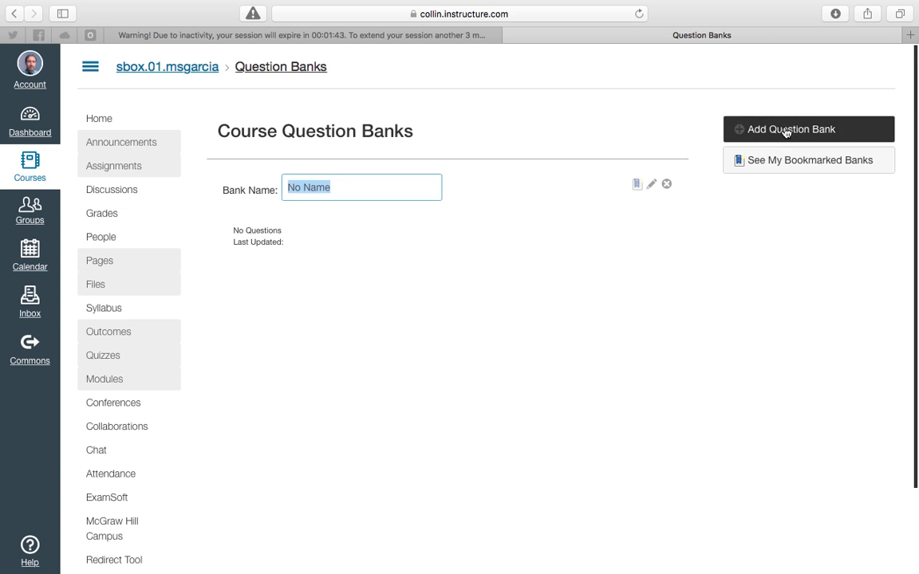
pyautogui.write('Ex')
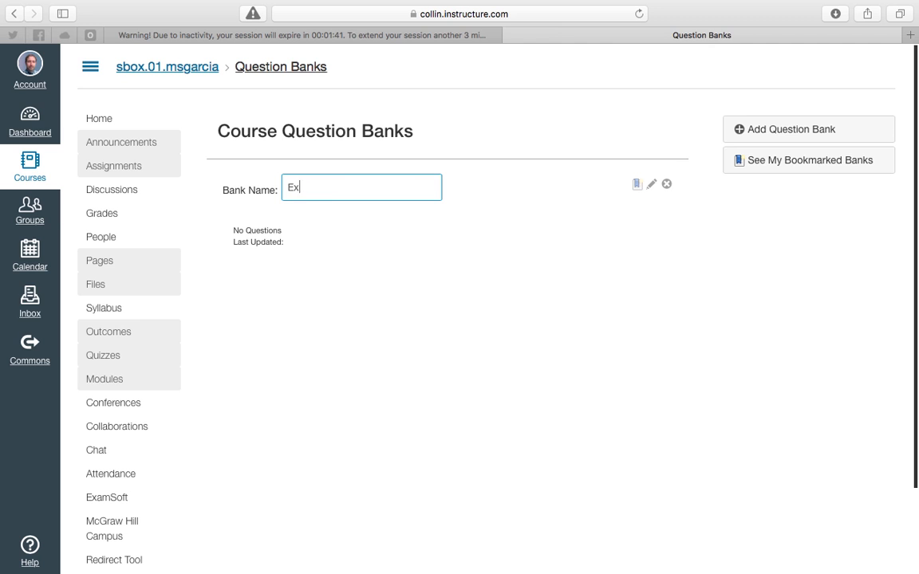
pyautogui.write('ample Bank')
pyautogui.press('Return')
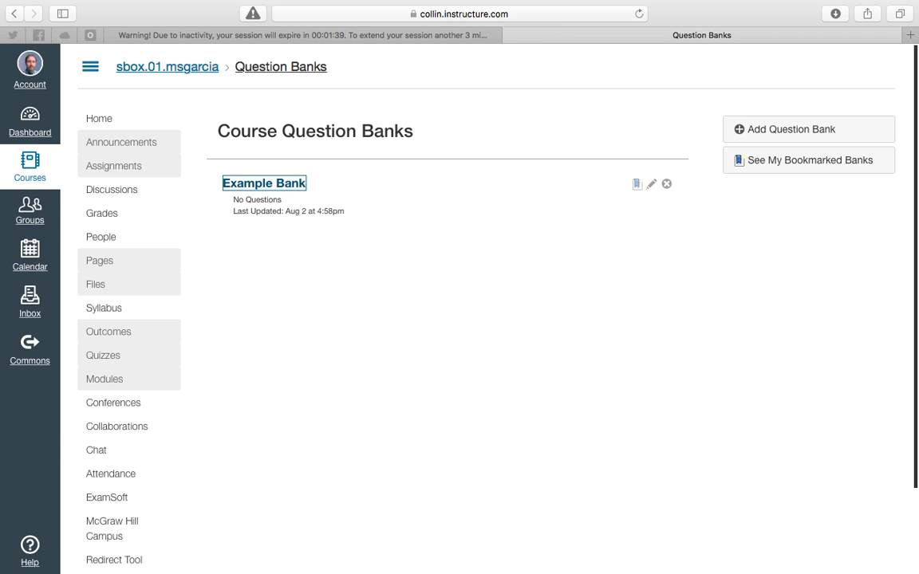
# Open Example Bank and add a multiple-choice question titled Question 1 asking "What is 1 + 1"
pyautogui.click(278, 185)
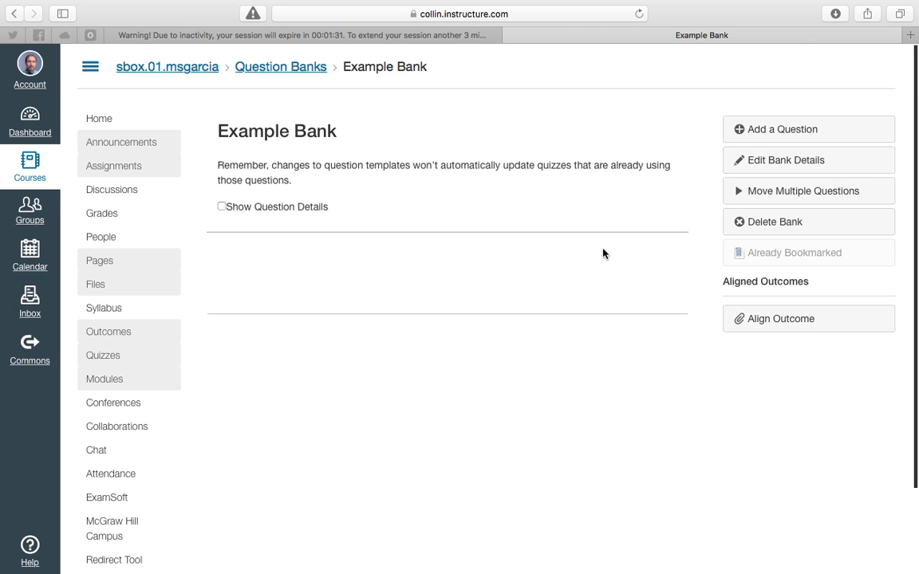
pyautogui.click(774, 127)
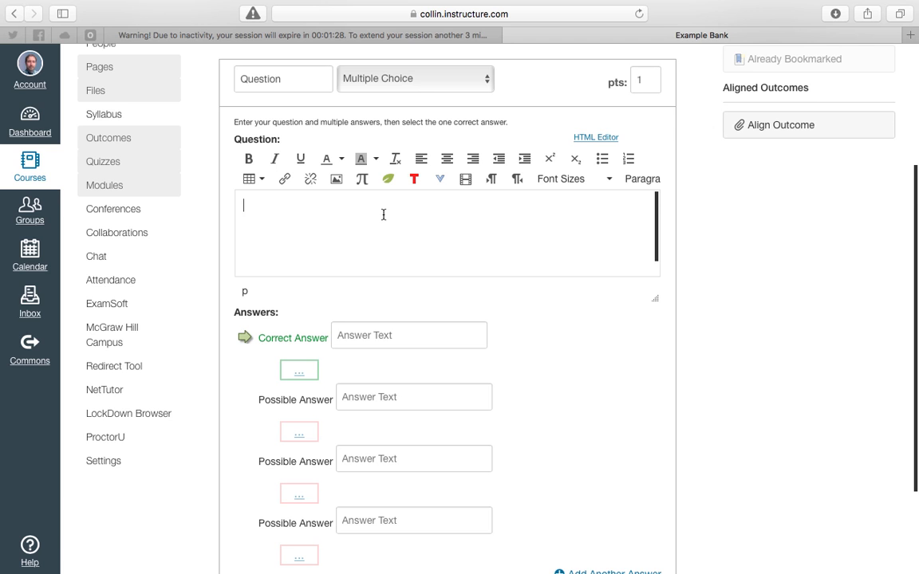
pyautogui.click(303, 82)
pyautogui.click(302, 81)
pyautogui.write('1')
pyautogui.click(299, 213)
pyautogui.write('What is 1 + 1')
# Enter 2 as the correct answer and 0, 1 and 3 as possible answers, then save the question
pyautogui.click(366, 336)
pyautogui.write('1')
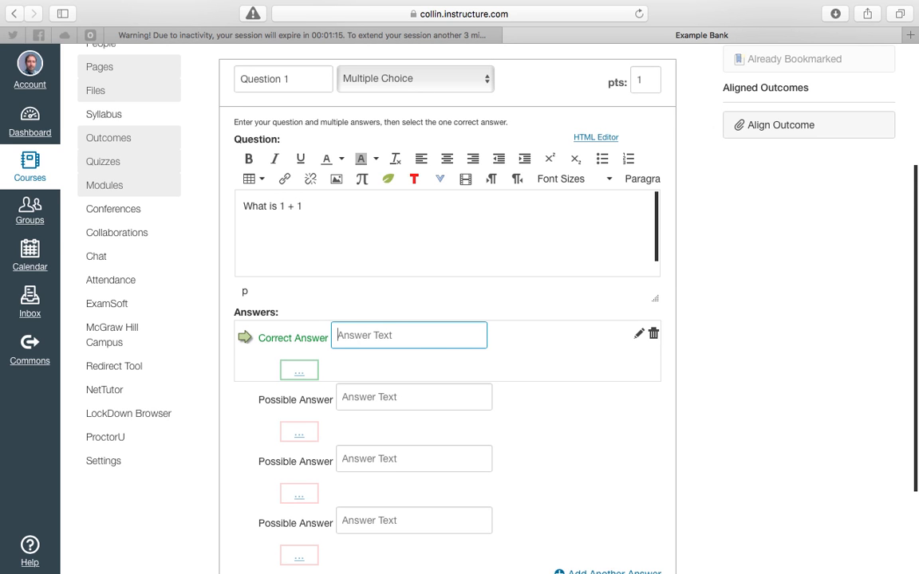
pyautogui.write('0')
pyautogui.press('Tab')
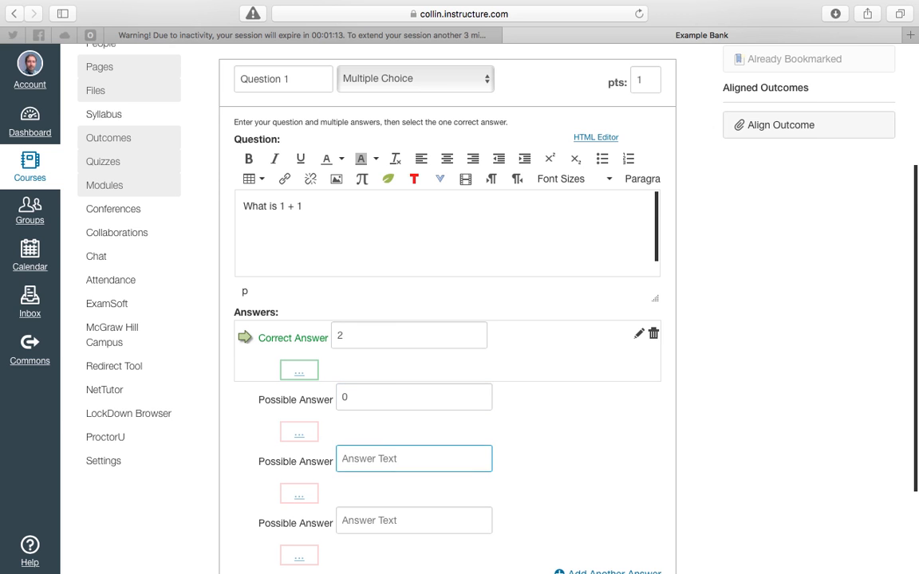
pyautogui.write('1')
pyautogui.press('Tab')
pyautogui.write('3')
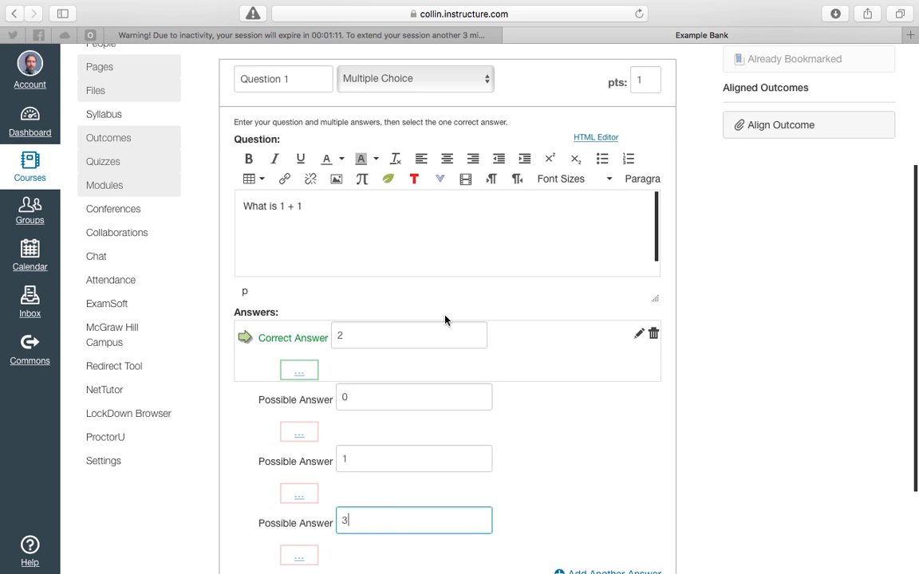
pyautogui.scroll(-3, 446, 319)
pyautogui.click(312, 500)
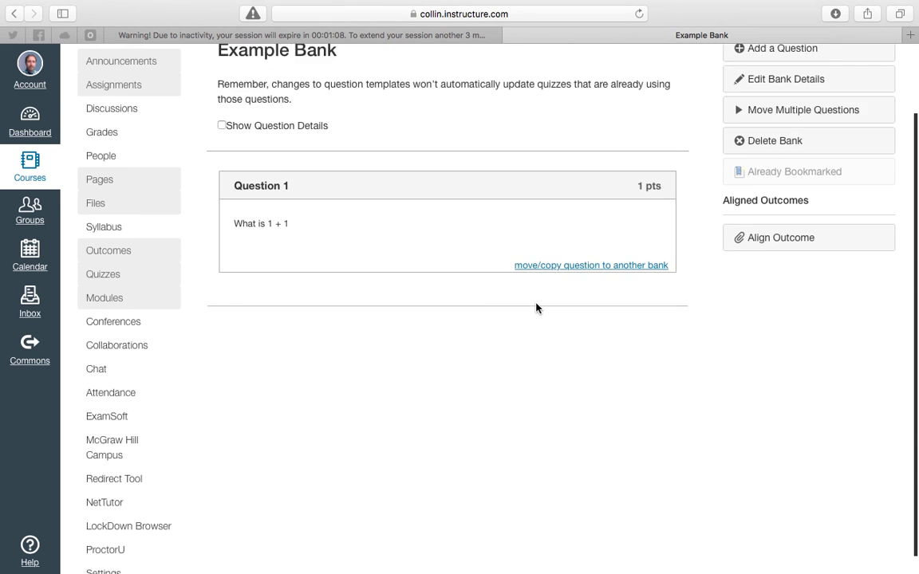
# Add a second multiple-choice question titled Question 2 asking "What is 2 + 2?"
pyautogui.scroll(2, 536, 308)
pyautogui.click(782, 129)
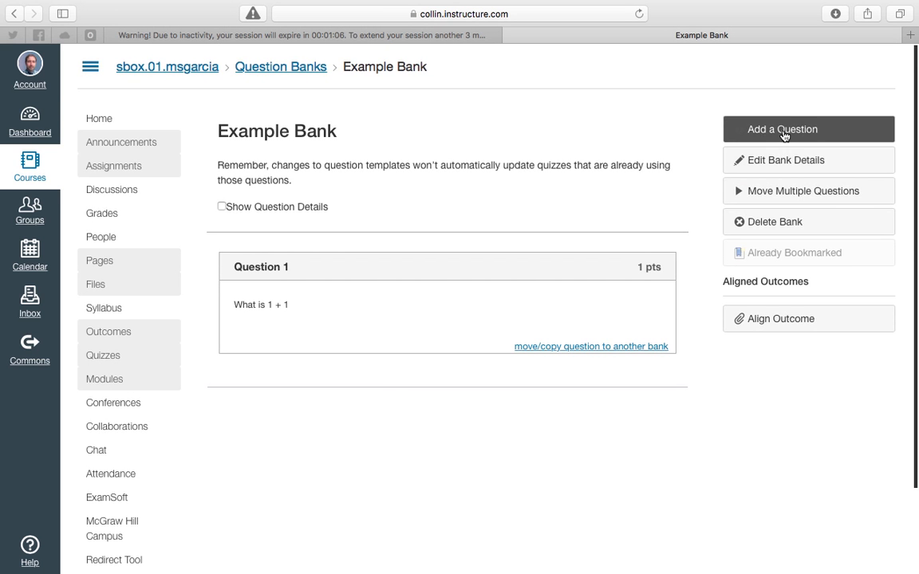
pyautogui.click(295, 79)
pyautogui.click(279, 216)
pyautogui.write('What is 2 + 2?')
# Enter 4 as the correct answer and 0, 1 and 2 as possible answers, then save the question
pyautogui.click(361, 336)
pyautogui.write('4')
pyautogui.click(368, 397)
pyautogui.write('0')
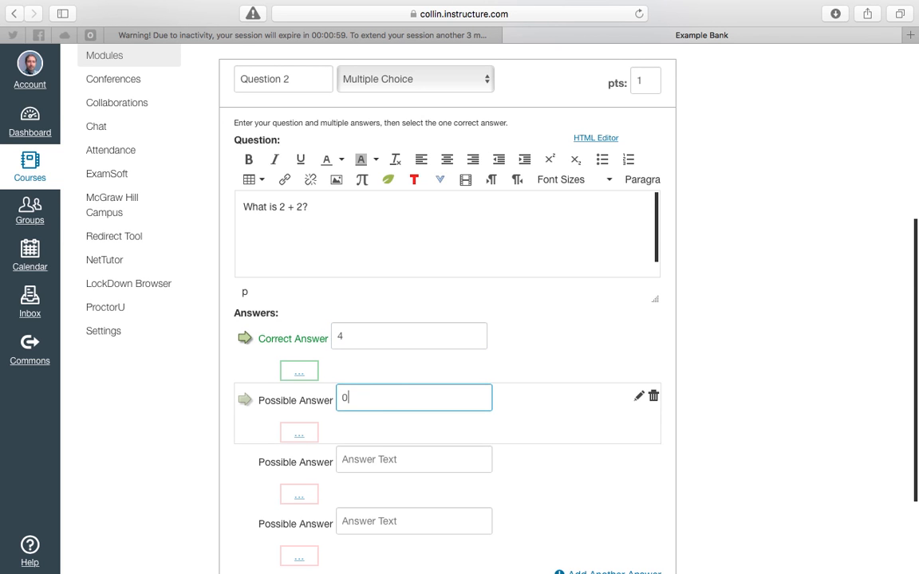
pyautogui.click(373, 460)
pyautogui.write('1')
pyautogui.click(375, 521)
pyautogui.scroll(-3, 375, 520)
pyautogui.write('2')
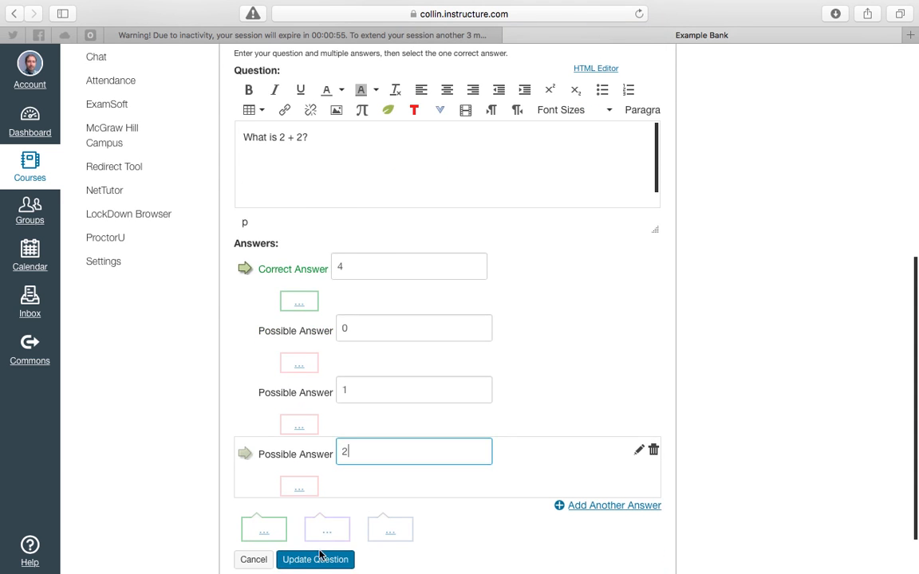
pyautogui.click(322, 563)
# Add a third multiple-choice question titled Question 3 asking "What is 3 + 2?"
pyautogui.scroll(3, 492, 371)
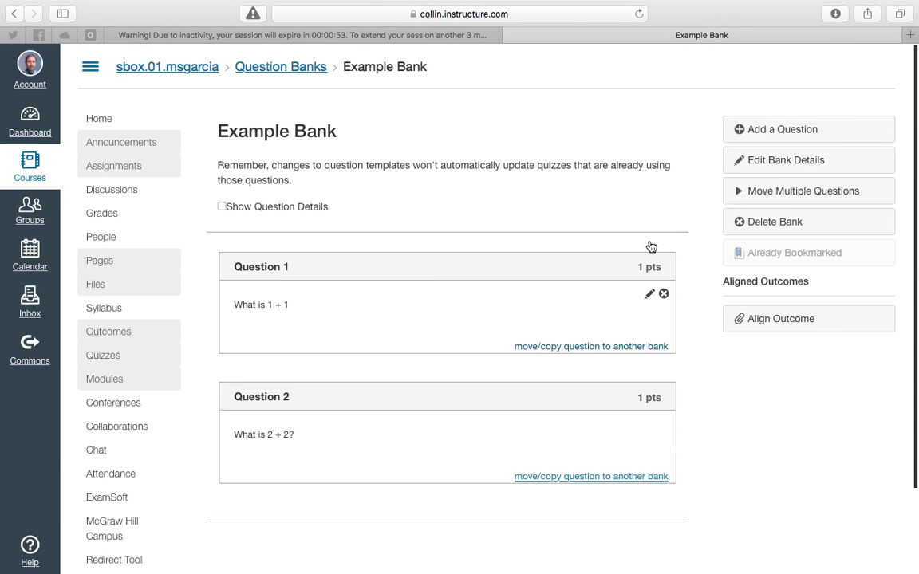
pyautogui.click(732, 130)
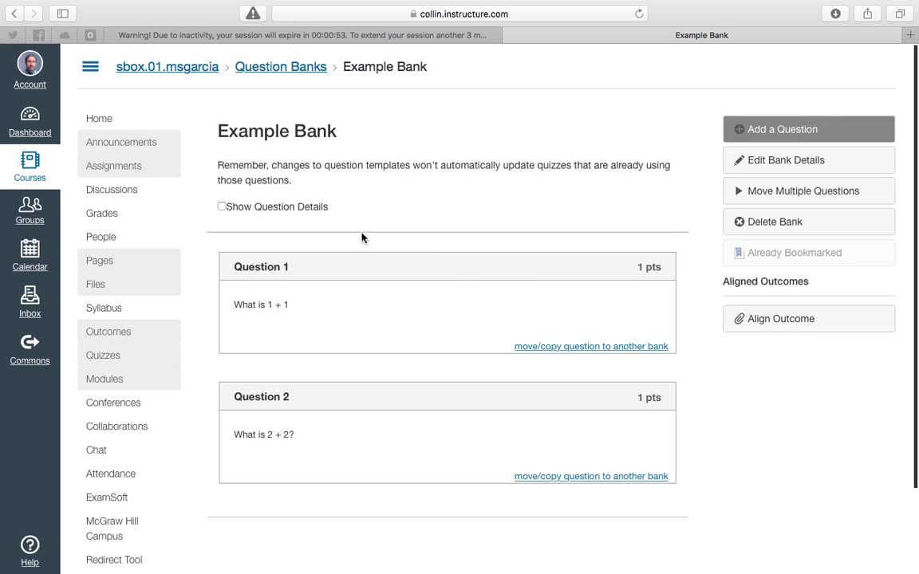
pyautogui.click(327, 213)
pyautogui.write('What is ')
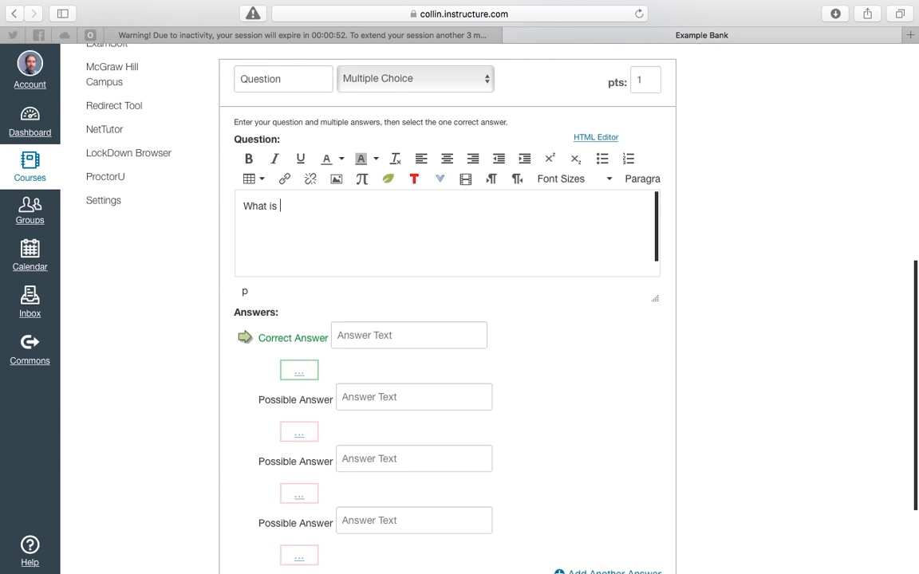
pyautogui.write('1 + 2?')
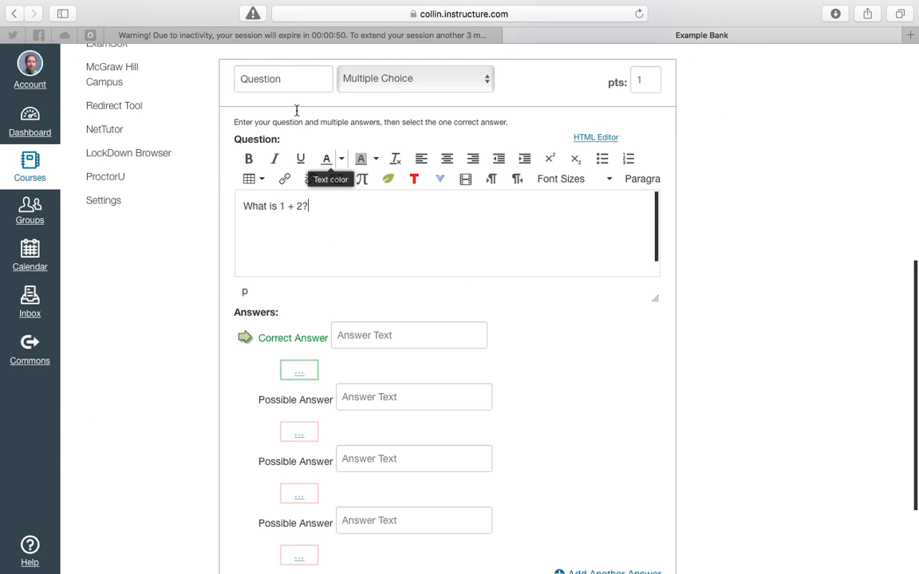
pyautogui.click(292, 79)
pyautogui.write('3')
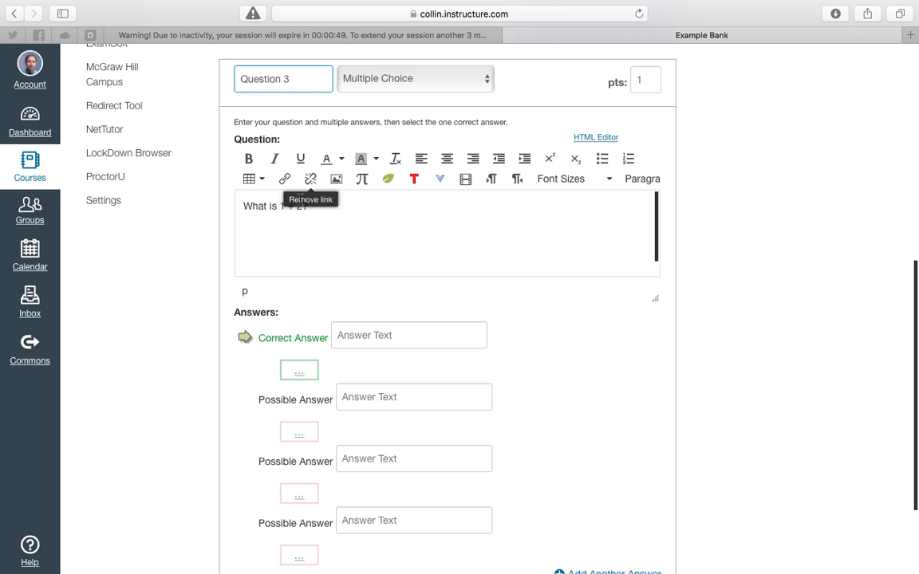
pyautogui.doubleClick(280, 207)
pyautogui.write('3')
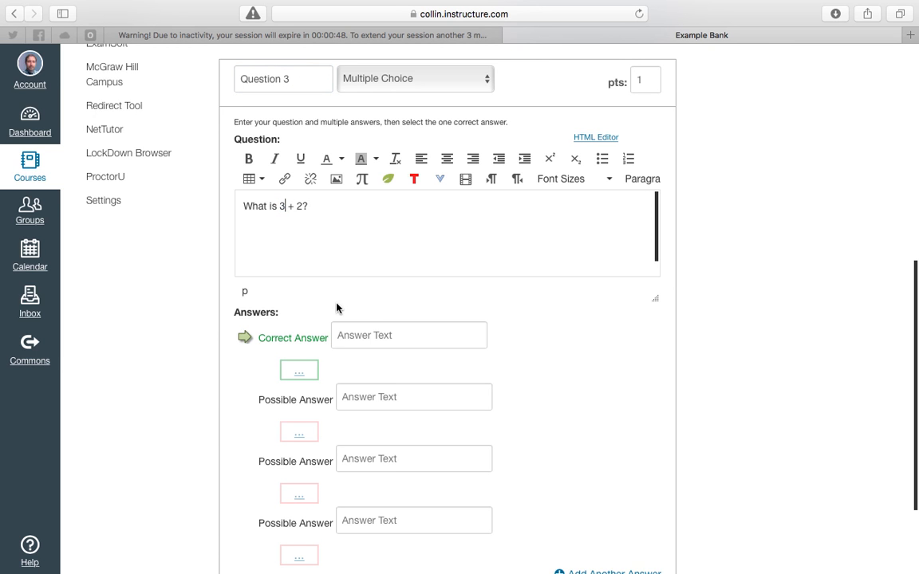
# Enter 5 as the correct answer and 1, 4 and 3 as possible answers, then save the question
pyautogui.click(350, 336)
pyautogui.write('5')
pyautogui.click(359, 396)
pyautogui.write('1')
pyautogui.click(389, 461)
pyautogui.write('4')
pyautogui.click(378, 520)
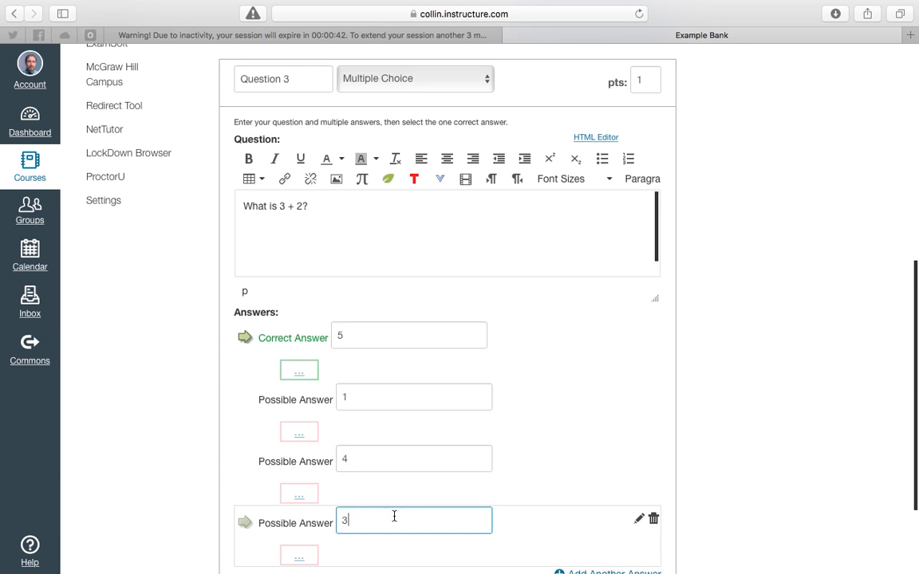
pyautogui.write('3')
pyautogui.scroll(-3, 418, 503)
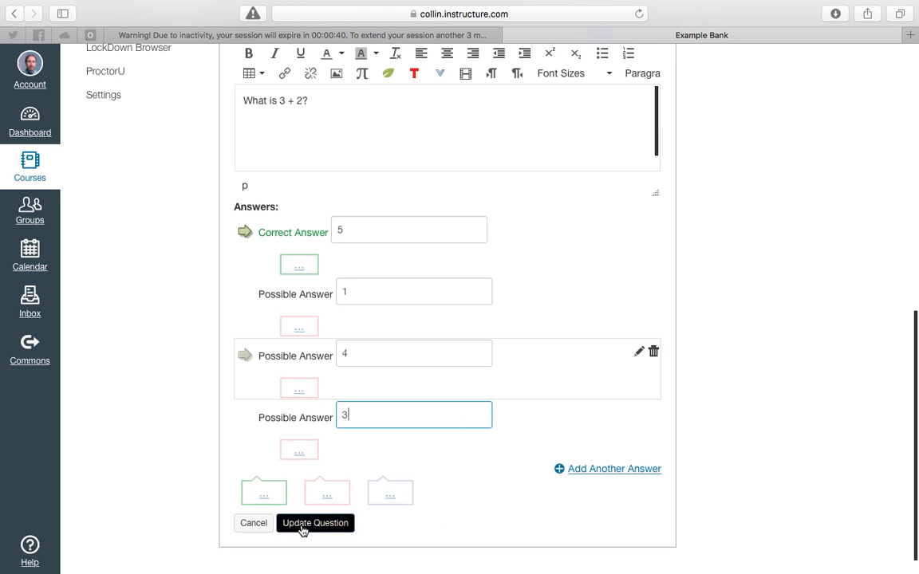
pyautogui.click(302, 523)
# Add a fourth multiple-choice question titled Question 4 asking "What is 2 x 2"
pyautogui.scroll(3, 439, 424)
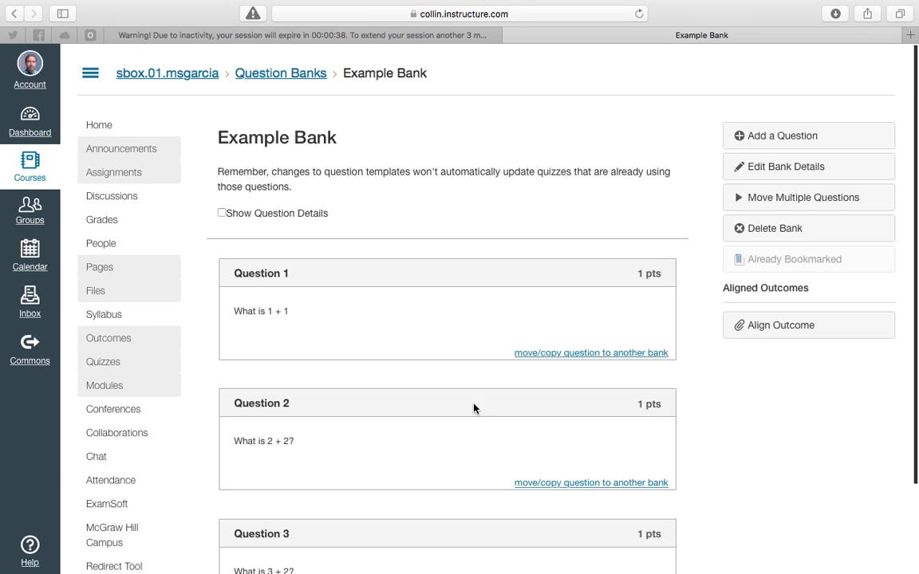
pyautogui.click(763, 130)
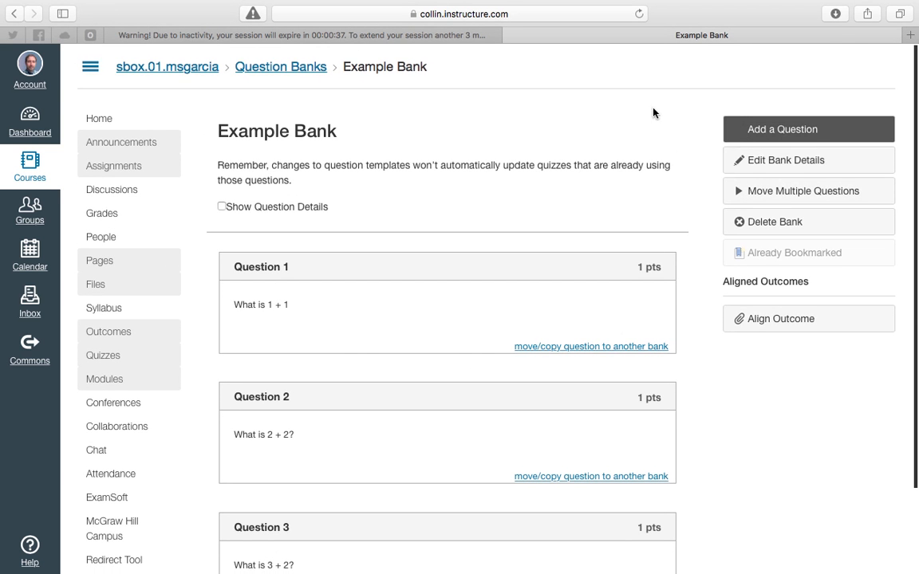
pyautogui.click(294, 80)
pyautogui.write('4')
pyautogui.click(269, 213)
pyautogui.write('What ')
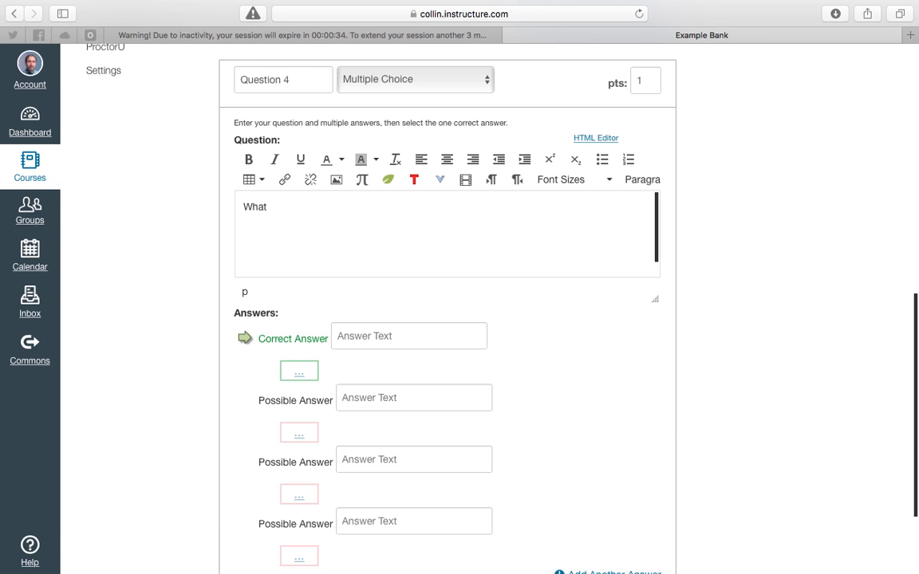
pyautogui.write('is 2 x')
# Enter 4 as the correct answer and 1, 3 and 4 as possible answers, then save the question
pyautogui.click(368, 336)
pyautogui.write('4')
pyautogui.click(364, 403)
pyautogui.write('1')
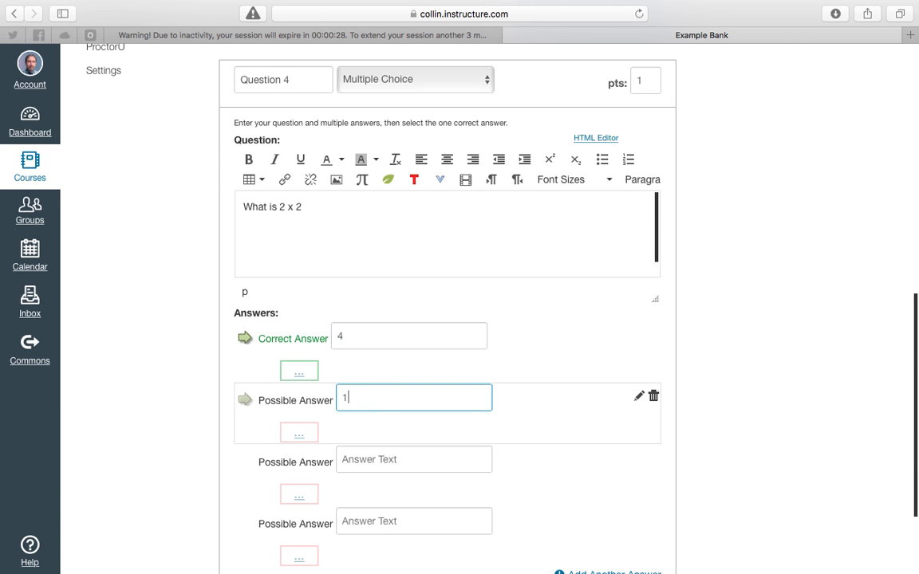
pyautogui.click(385, 460)
pyautogui.write('3')
pyautogui.click(383, 523)
pyautogui.write('4')
pyautogui.scroll(-3, 431, 478)
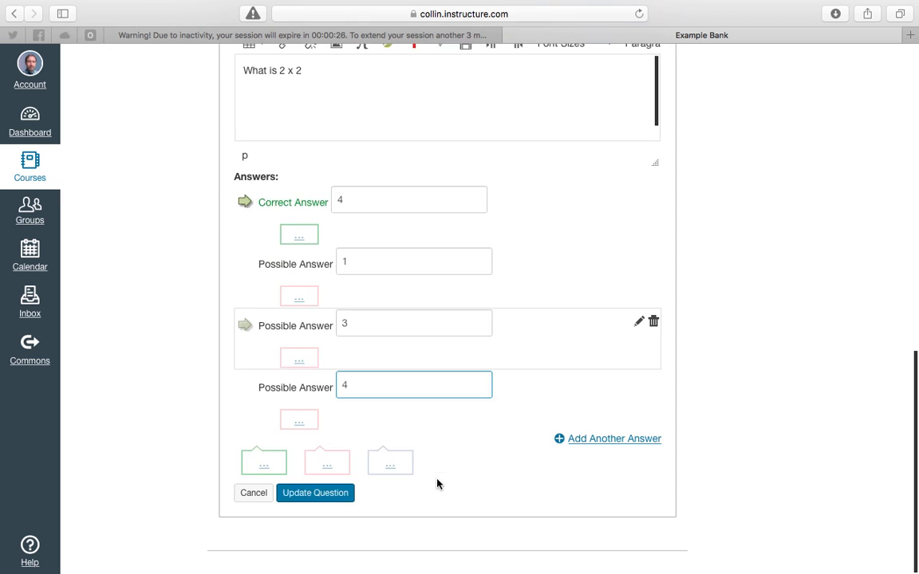
pyautogui.click(316, 499)
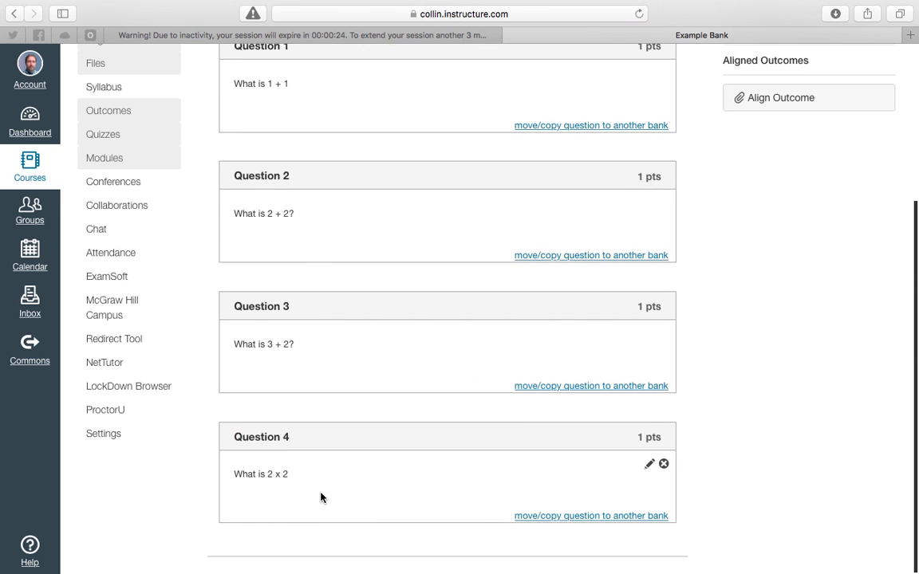
# Review the four questions listed in Example Bank
pyautogui.scroll(5, 423, 362)
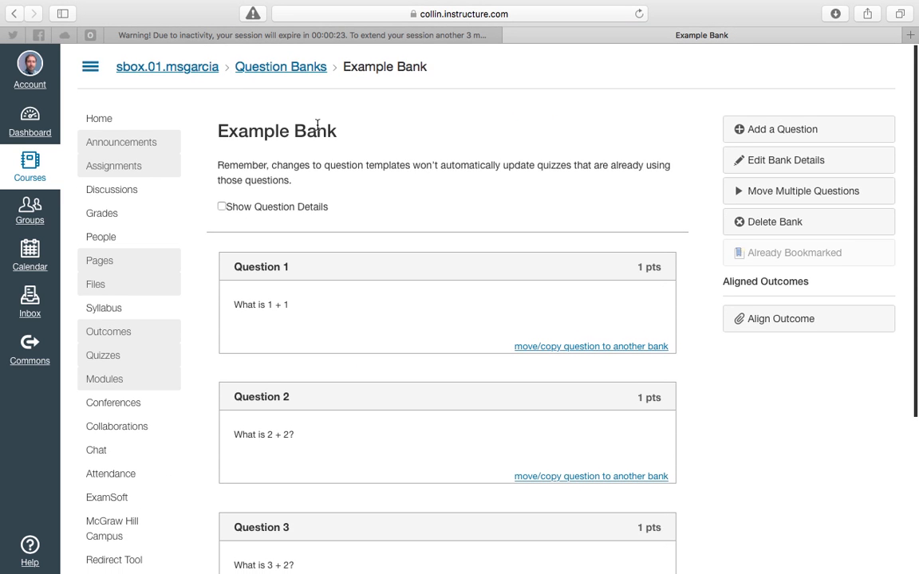
pyautogui.scroll(-3, 398, 138)
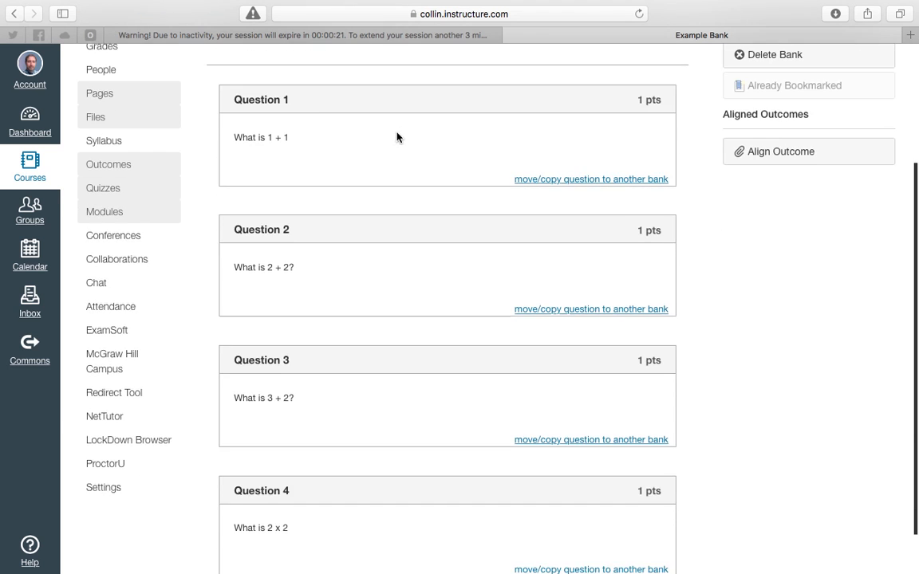
pyautogui.scroll(4, 396, 138)
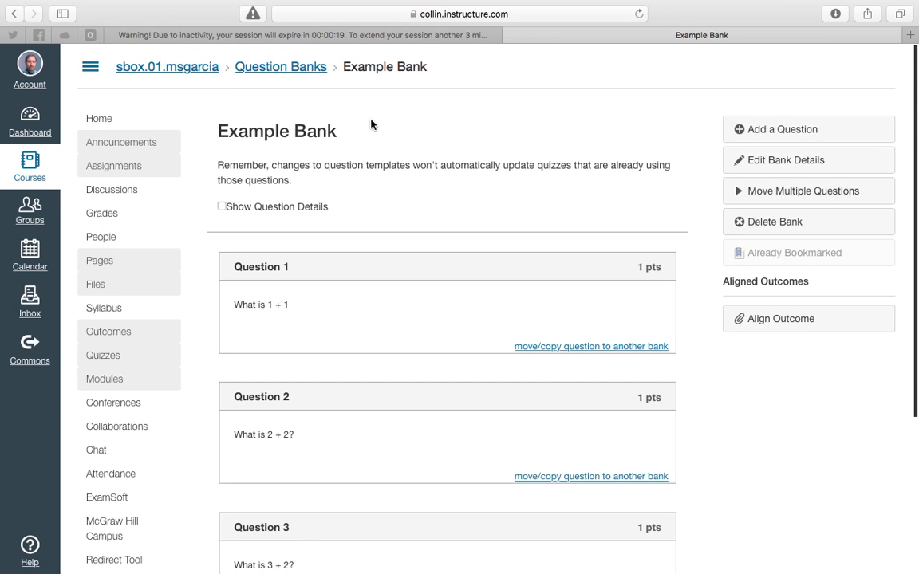
pyautogui.click(772, 162)
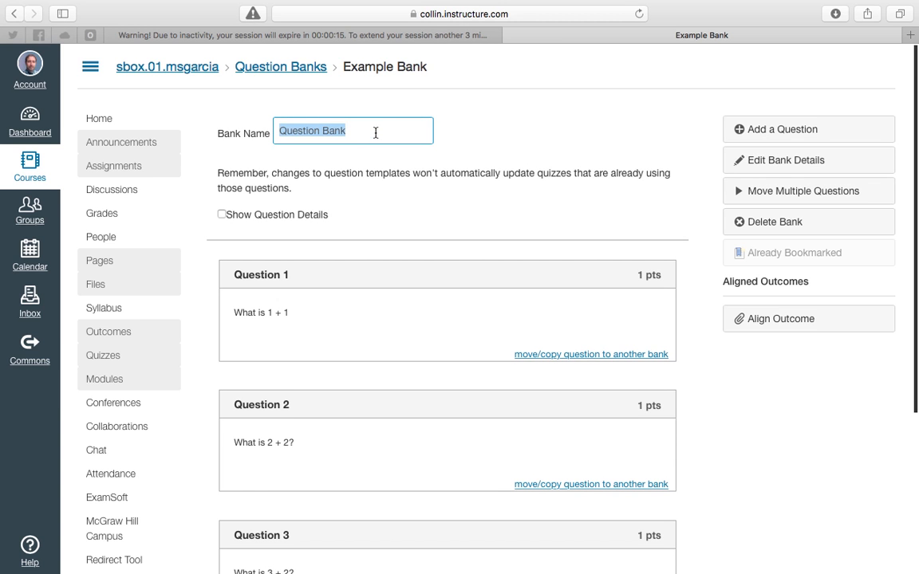
pyautogui.click(347, 195)
pyautogui.click(222, 207)
pyautogui.click(222, 206)
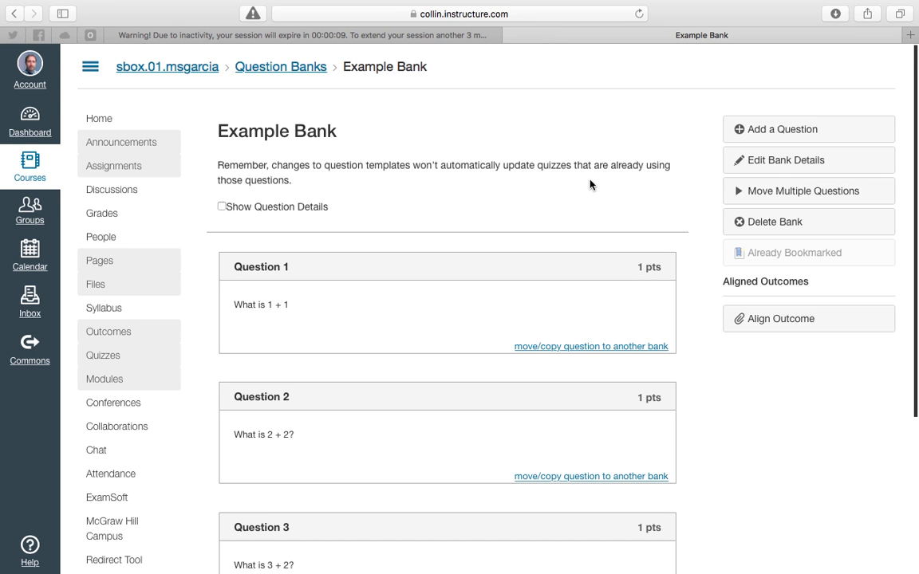
# Scroll through the bank's question list once more
pyautogui.scroll(-3, 591, 184)
pyautogui.scroll(1, 592, 177)
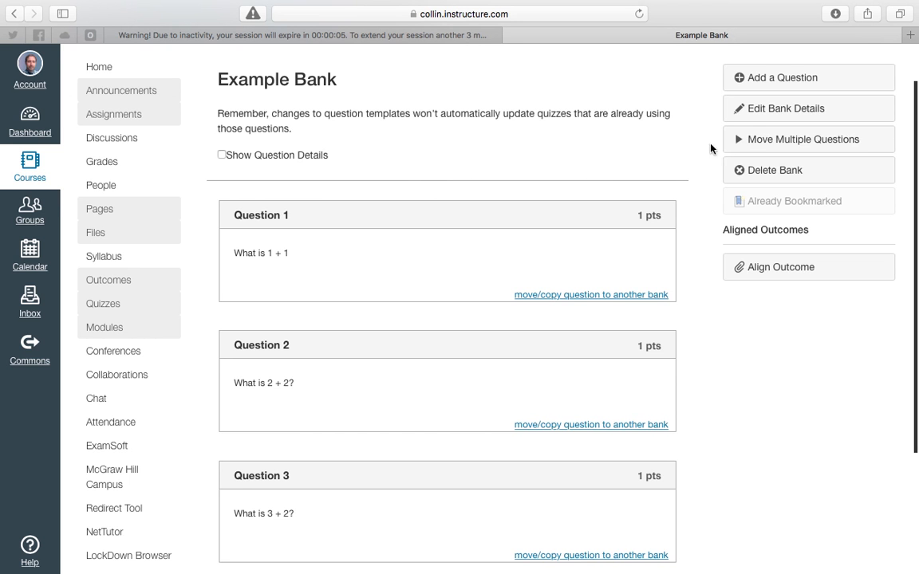
pyautogui.scroll(-5, 416, 177)
pyautogui.scroll(7, 415, 176)
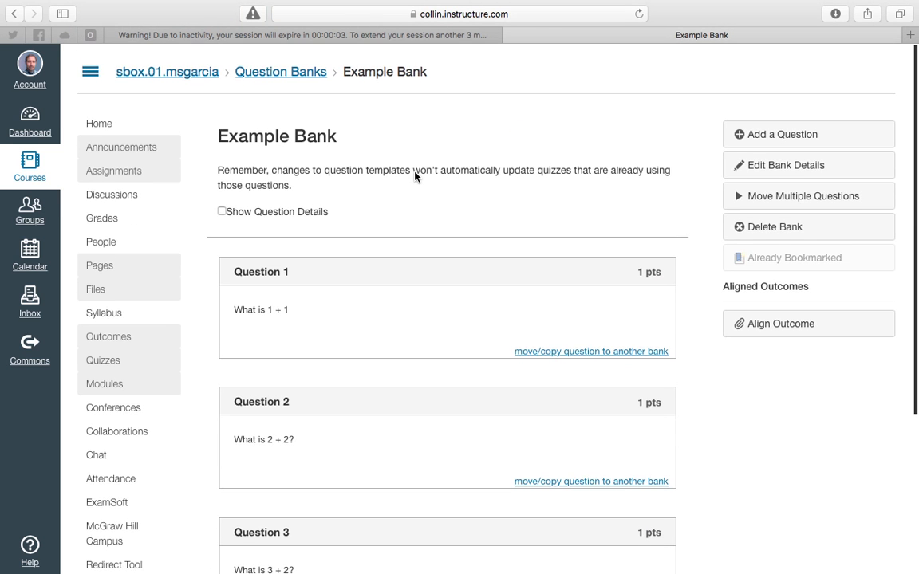
# Move all four questions into a new question bank named Unit 1 MC
pyautogui.click(762, 194)
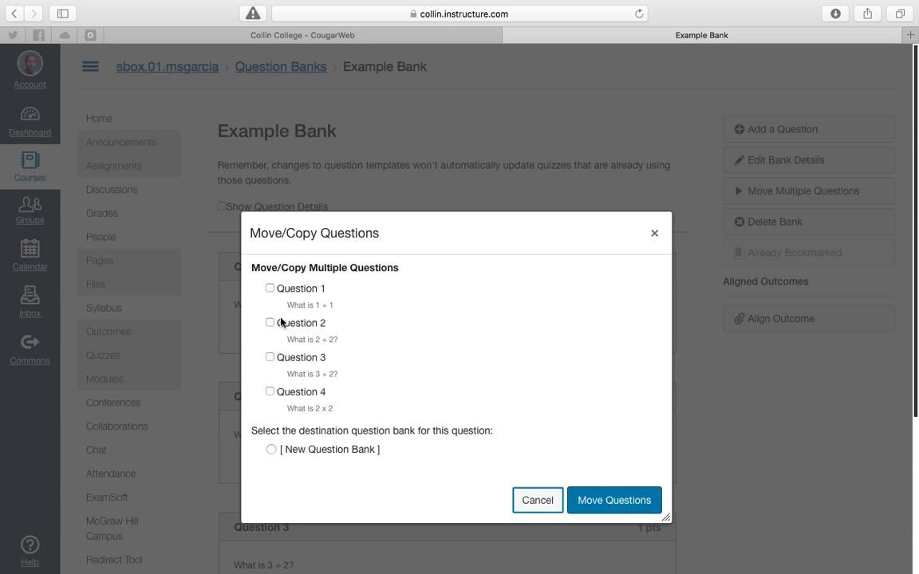
pyautogui.click(269, 392)
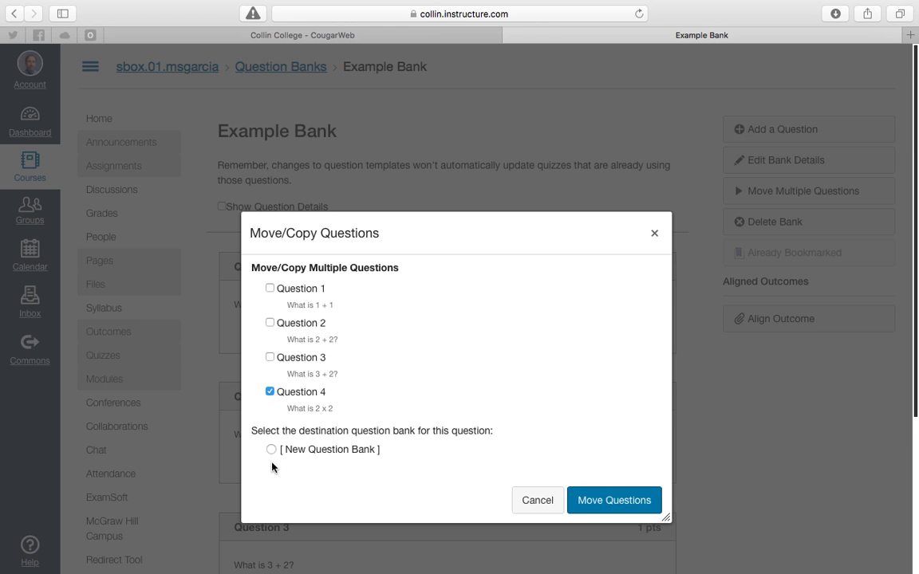
pyautogui.click(271, 392)
pyautogui.click(271, 392)
pyautogui.click(270, 358)
pyautogui.click(269, 322)
pyautogui.click(269, 288)
pyautogui.click(270, 392)
pyautogui.click(271, 452)
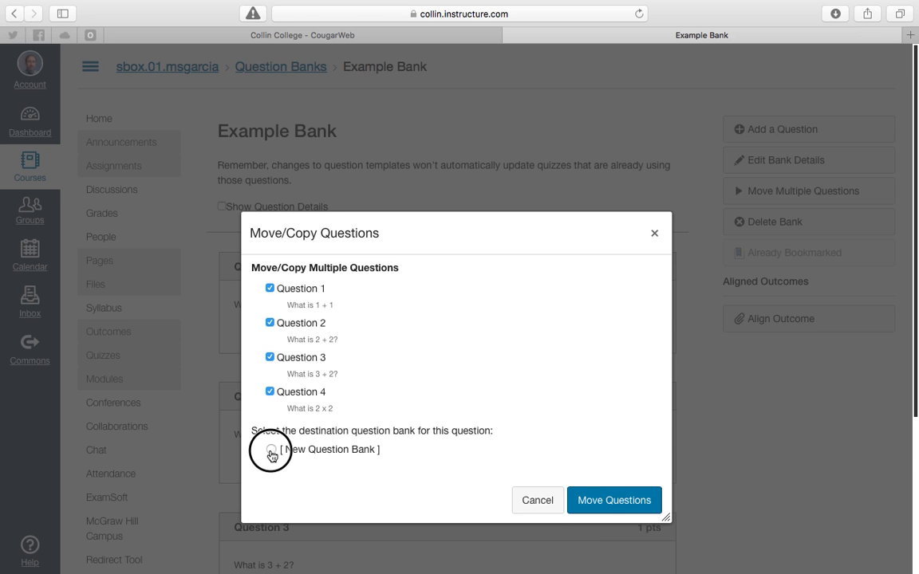
pyautogui.click(355, 498)
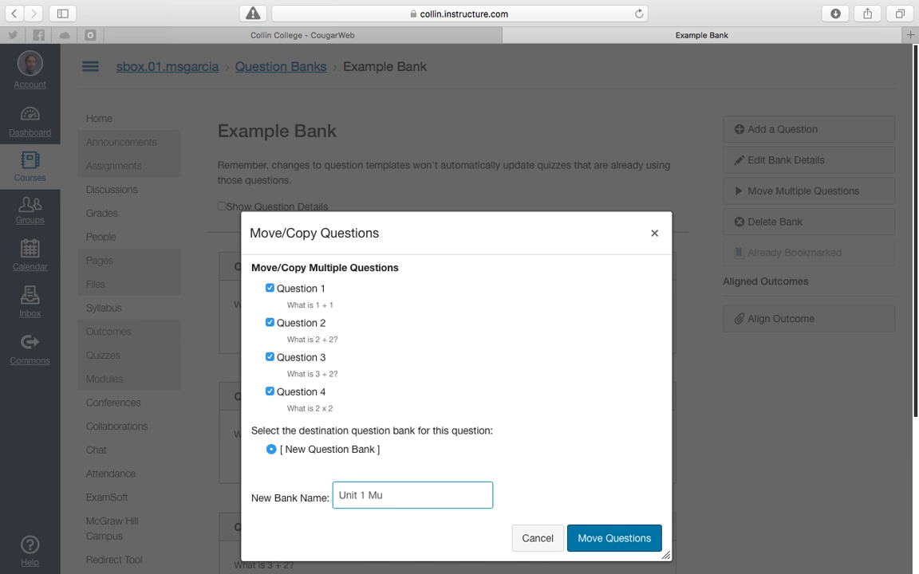
pyautogui.click(627, 540)
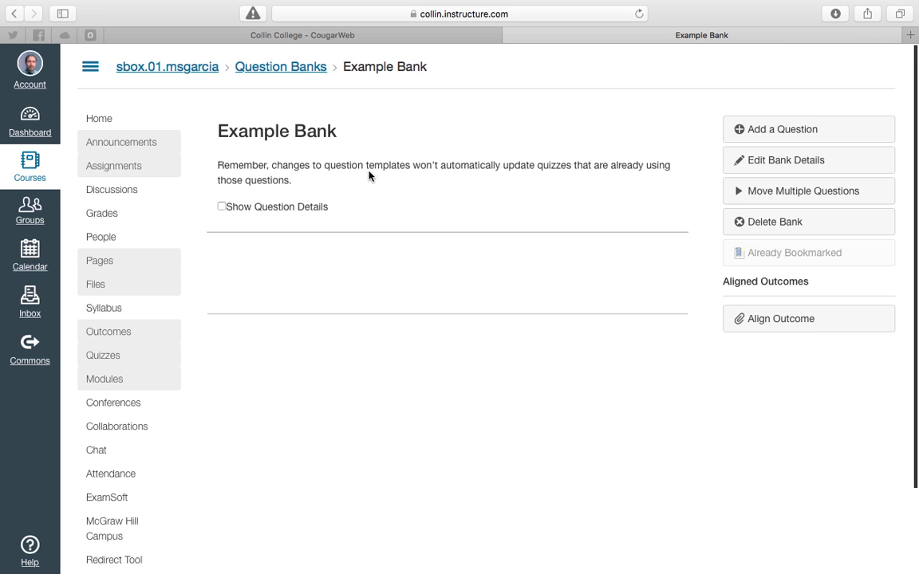
# Add a True/False question titled Question 1 with the question text "1 > 2"
pyautogui.click(789, 127)
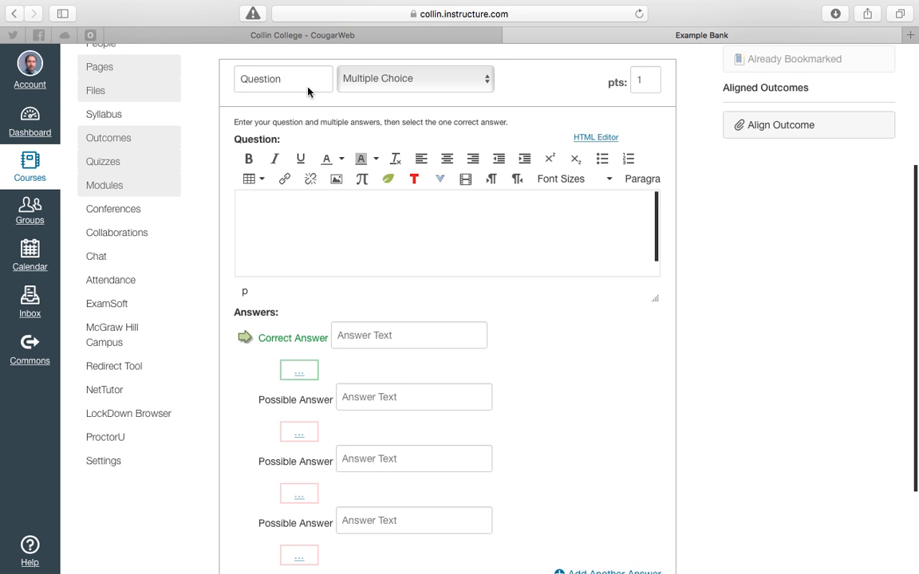
pyautogui.click(353, 79)
pyautogui.click(390, 99)
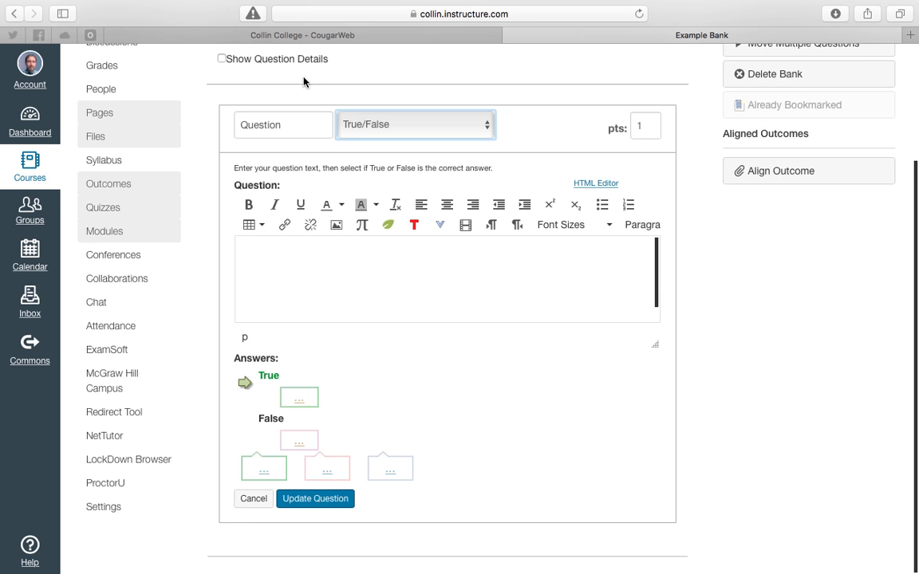
pyautogui.click(303, 126)
pyautogui.click(292, 261)
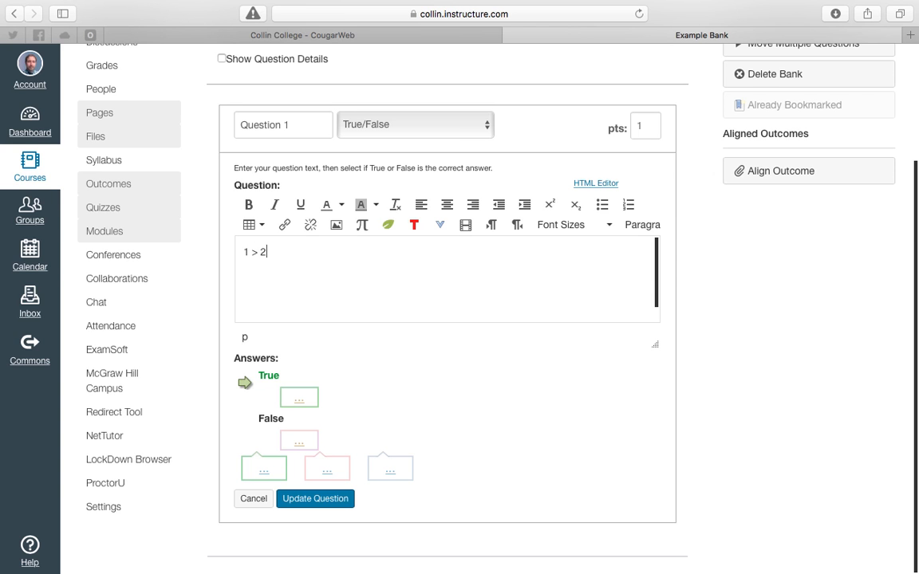
# Mark False as the correct answer and save the question
pyautogui.click(263, 438)
pyautogui.click(245, 428)
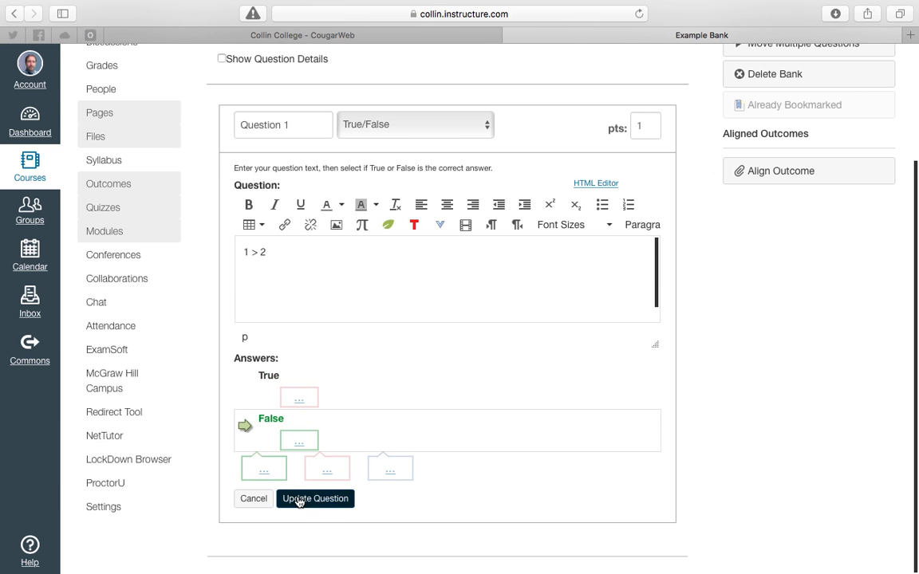
pyautogui.click(299, 499)
# Rename the current question bank as Unit 1 TF
pyautogui.scroll(3, 533, 351)
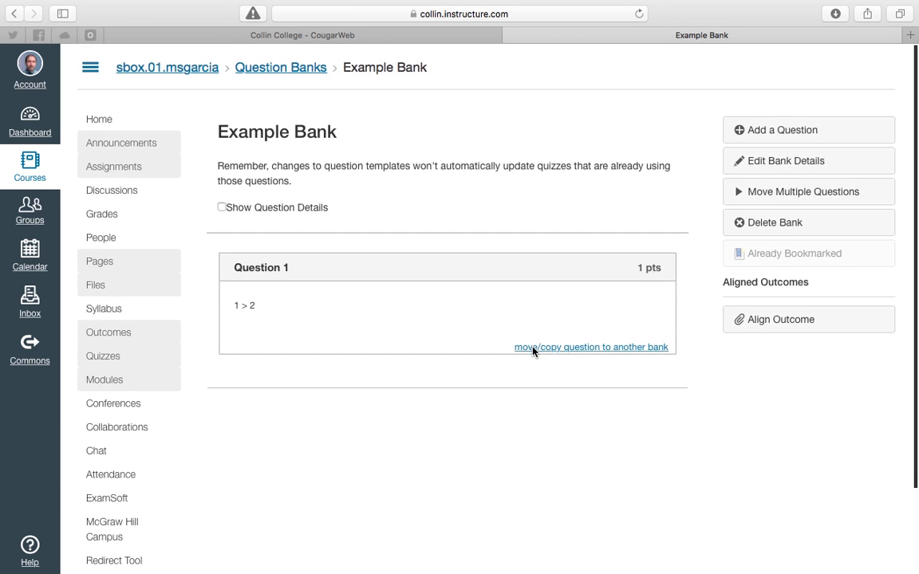
pyautogui.click(767, 164)
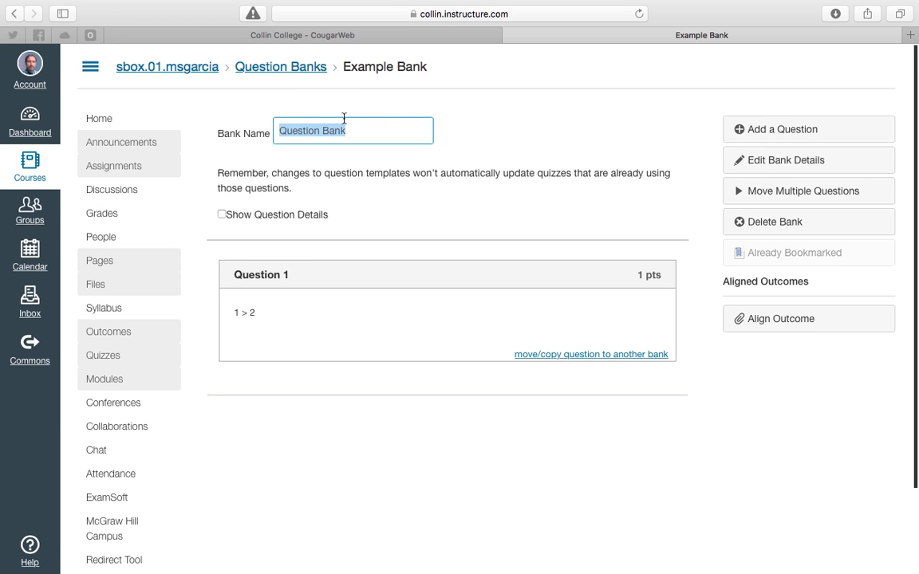
pyautogui.write('Unit 1 TF')
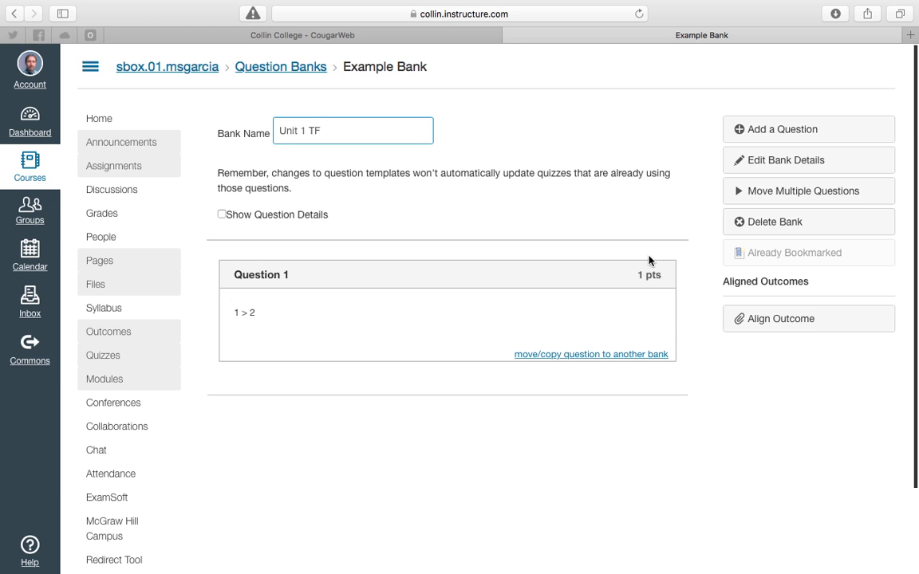
pyautogui.click(734, 408)
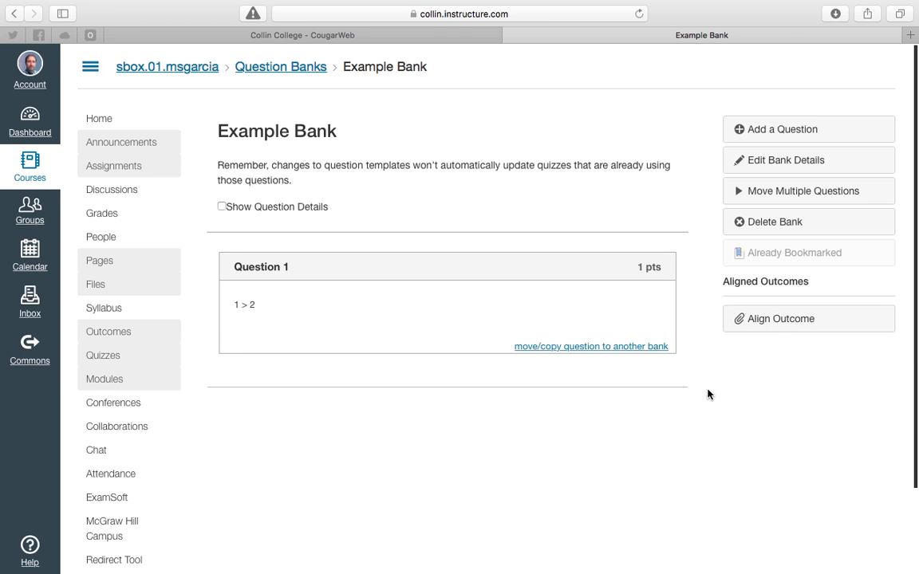
pyautogui.click(750, 159)
pyautogui.write('Unit 1 TF')
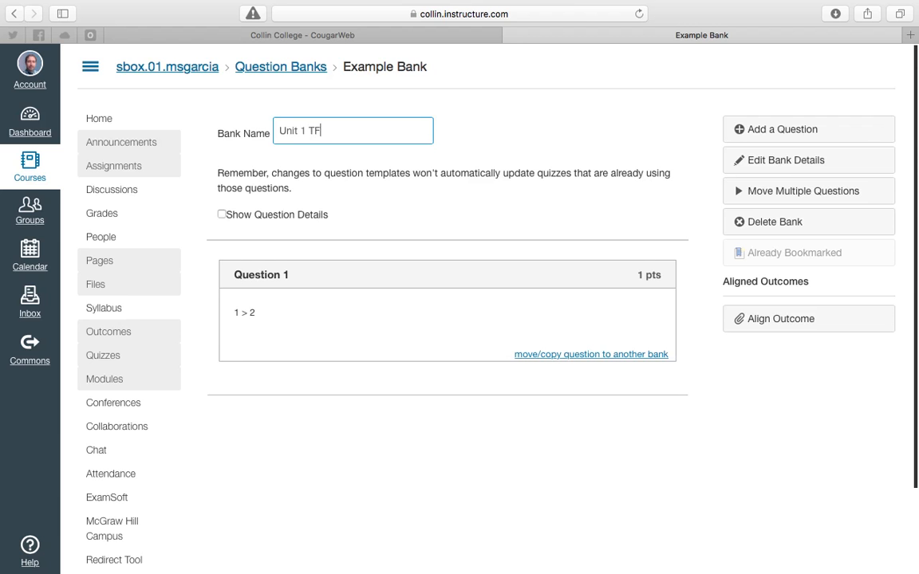
pyautogui.click(226, 129)
# Open the course's question banks list from Quizzes to review the banks
pyautogui.scroll(-3, 244, 260)
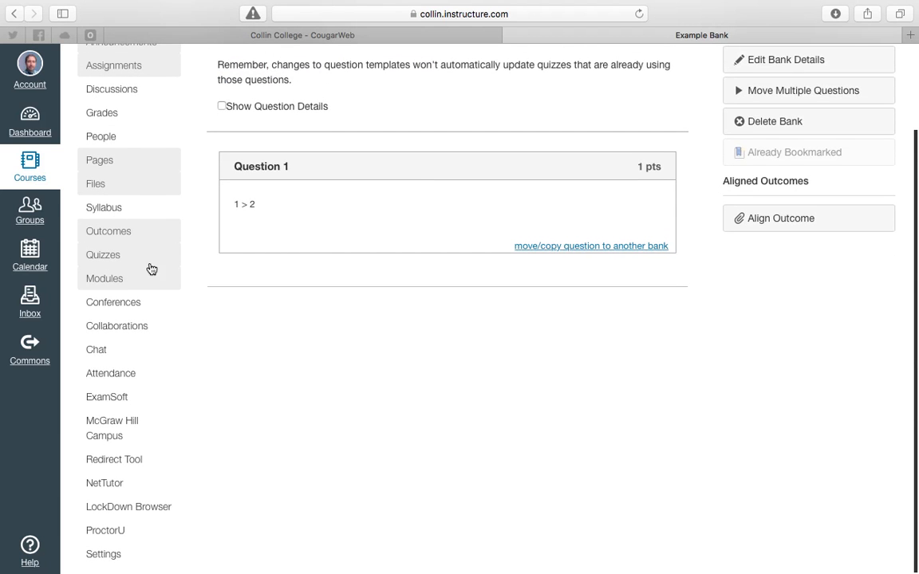
pyautogui.click(123, 255)
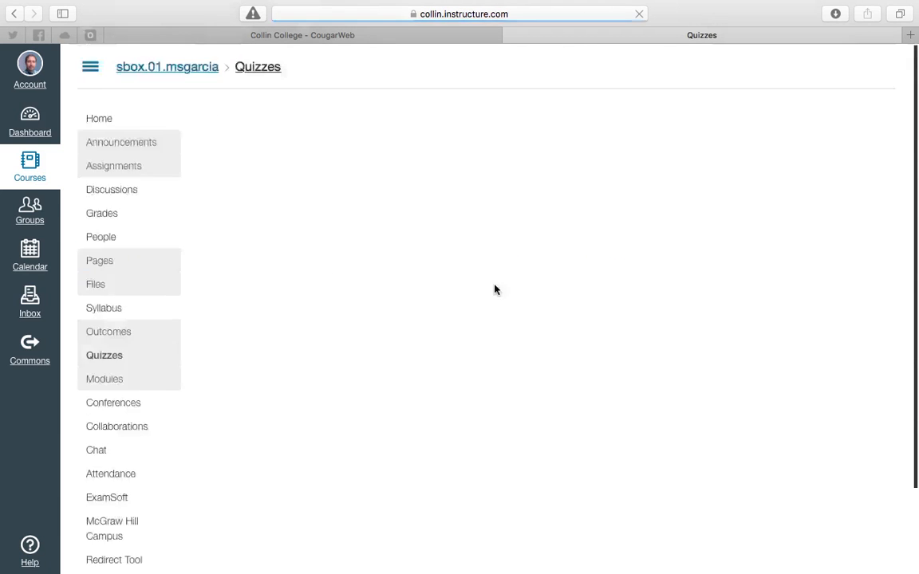
pyautogui.click(875, 121)
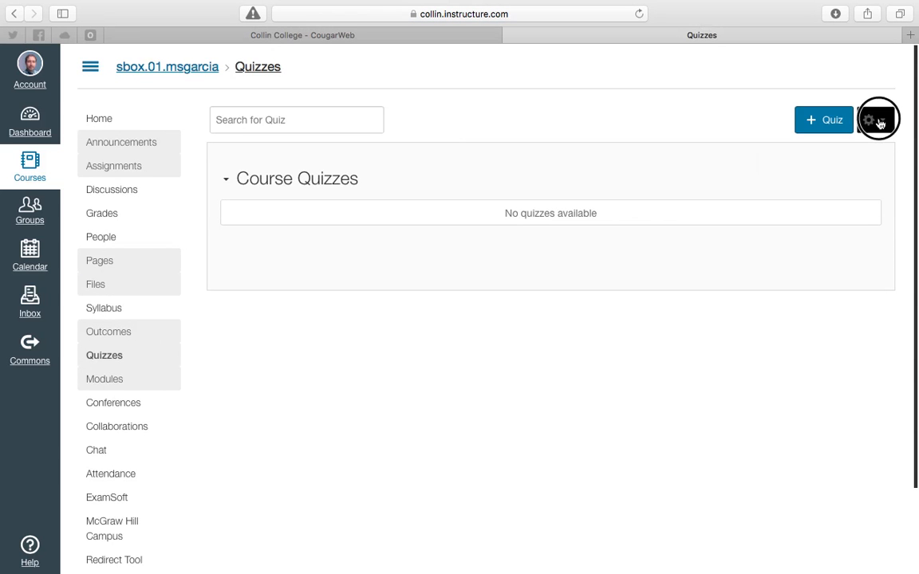
pyautogui.click(850, 162)
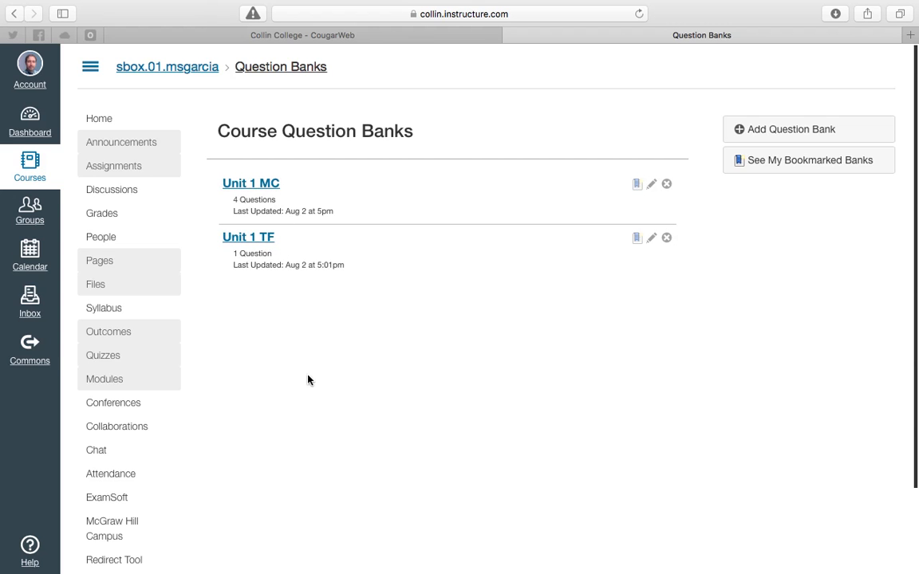
# Create a new quiz and set its title to Question Bank Quiz
pyautogui.click(119, 361)
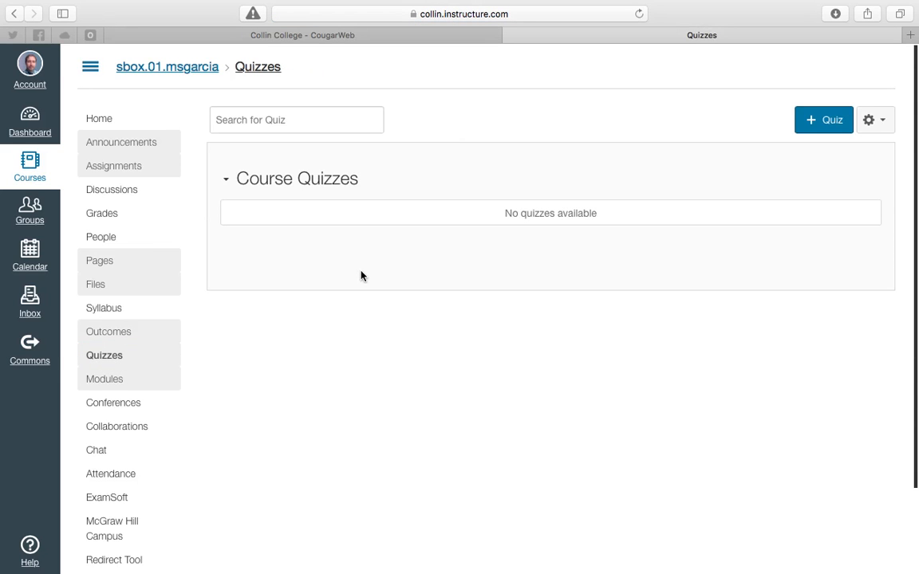
pyautogui.click(814, 120)
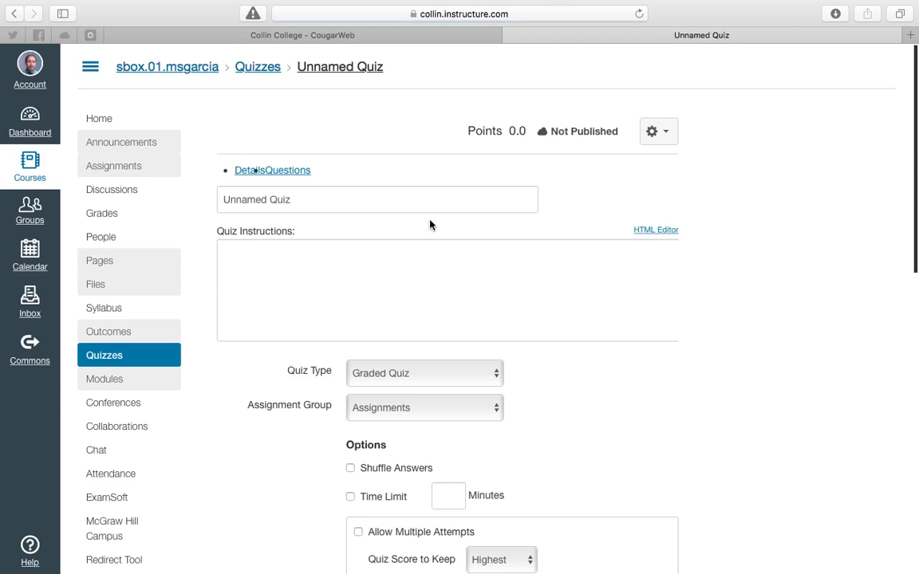
pyautogui.moveTo(326, 195); pyautogui.dragTo(208, 193)
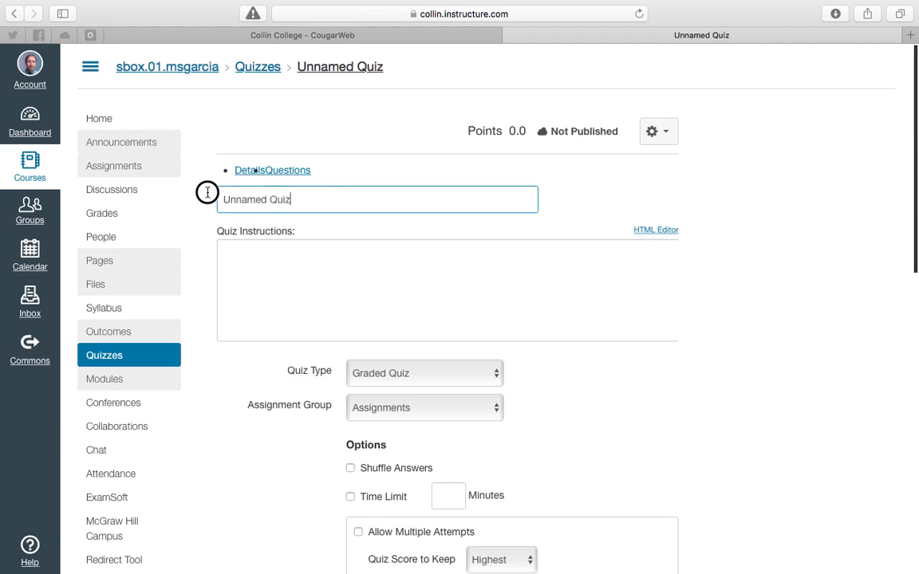
pyautogui.moveTo(273, 201); pyautogui.dragTo(288, 202)
pyautogui.doubleClick(308, 216)
pyautogui.press('super+a')
pyautogui.write('Q')
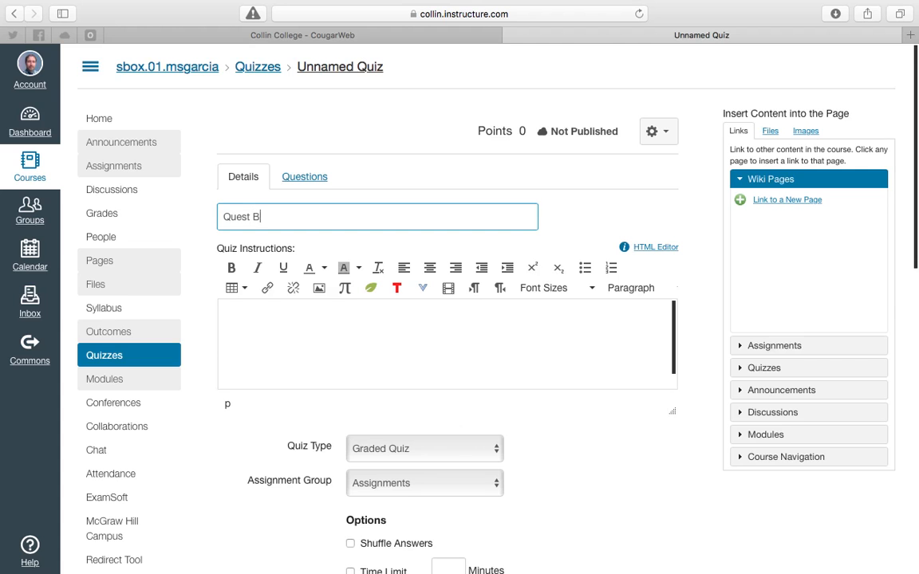
pyautogui.write('uestkoin')
pyautogui.press('BackSpace')
pyautogui.press('BackSpace')
pyautogui.press('BackSpace')
pyautogui.press('BackSpace')
pyautogui.write('ion Bank')
pyautogui.click(338, 330)
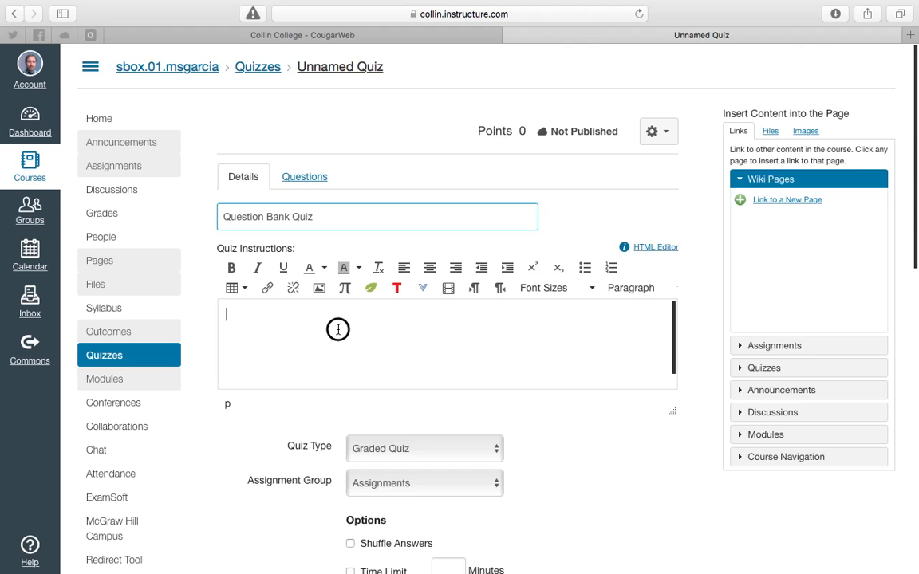
# Add a new question group to the quiz that picks 2 questions at 1 pt each
pyautogui.click(306, 175)
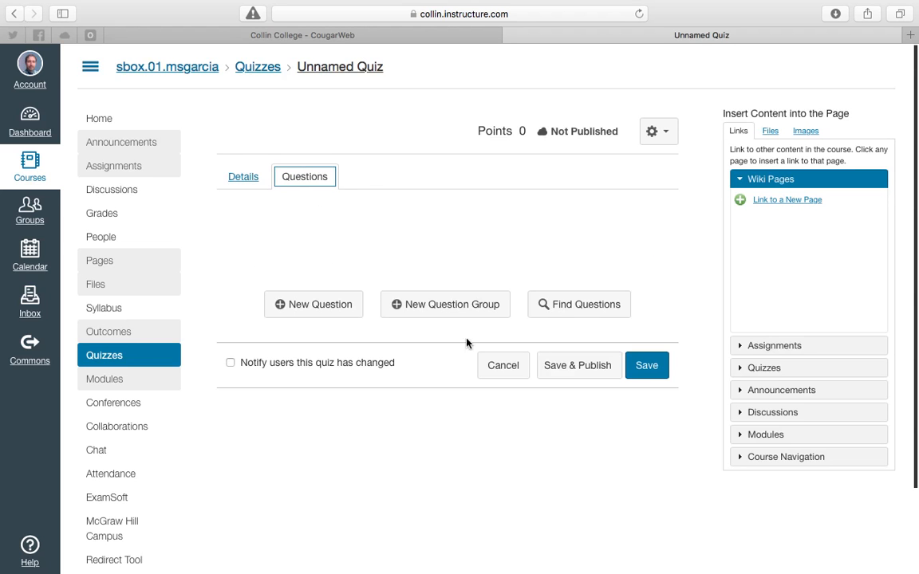
pyautogui.click(665, 141)
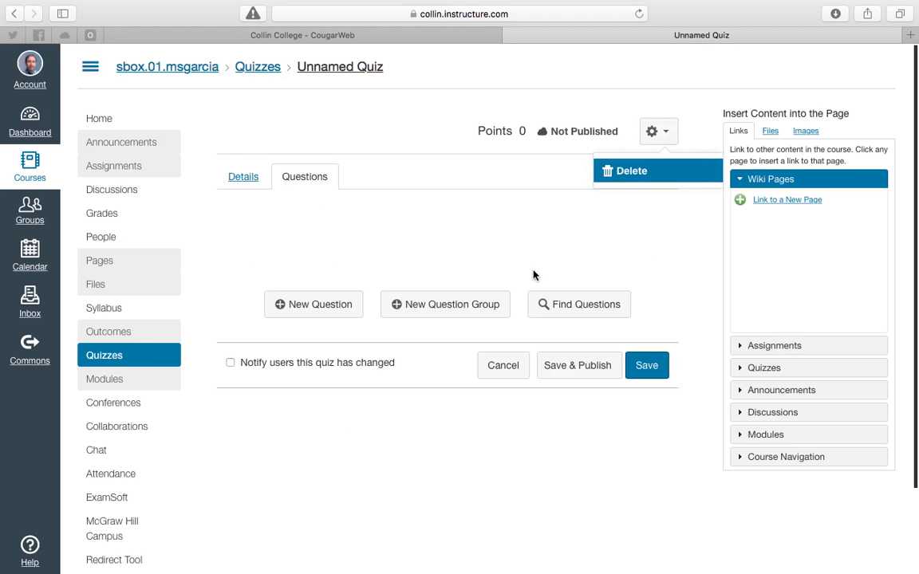
pyautogui.click(483, 305)
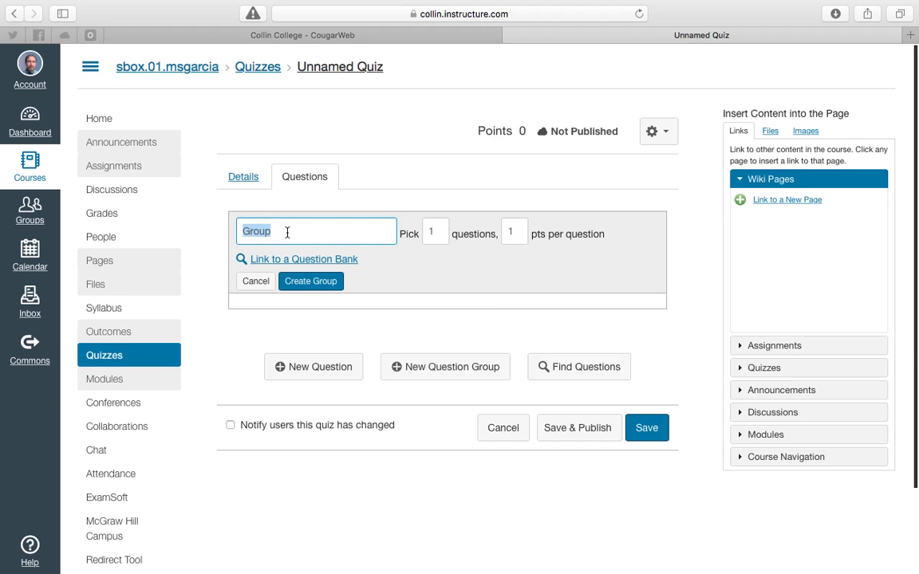
pyautogui.doubleClick(435, 232)
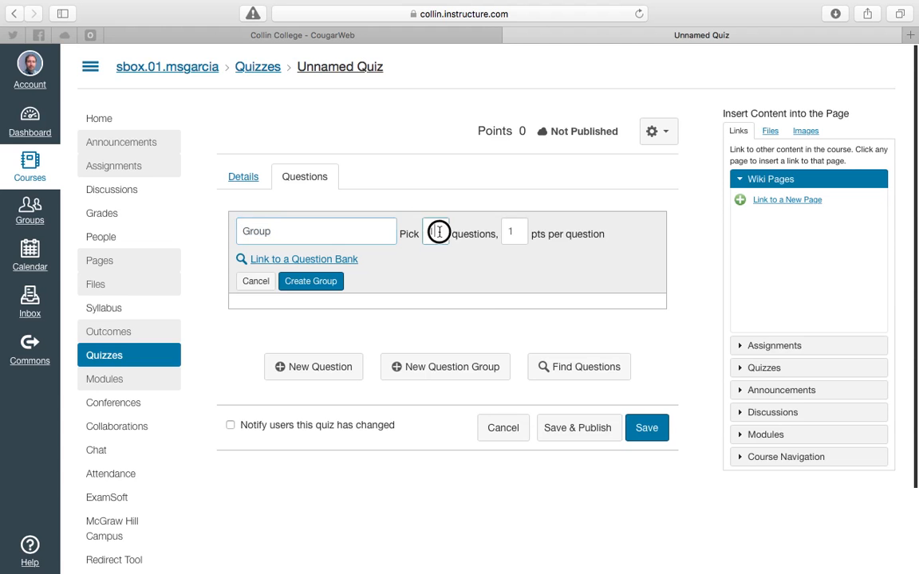
pyautogui.write('2')
pyautogui.click(510, 232)
pyautogui.click(427, 285)
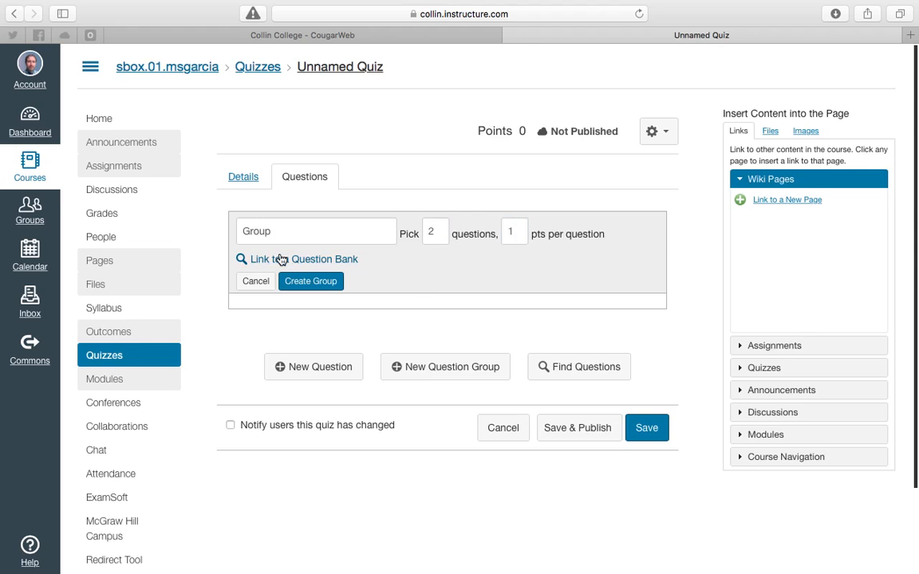
# Link the question group to the Unit 1 MC bank
pyautogui.click(280, 260)
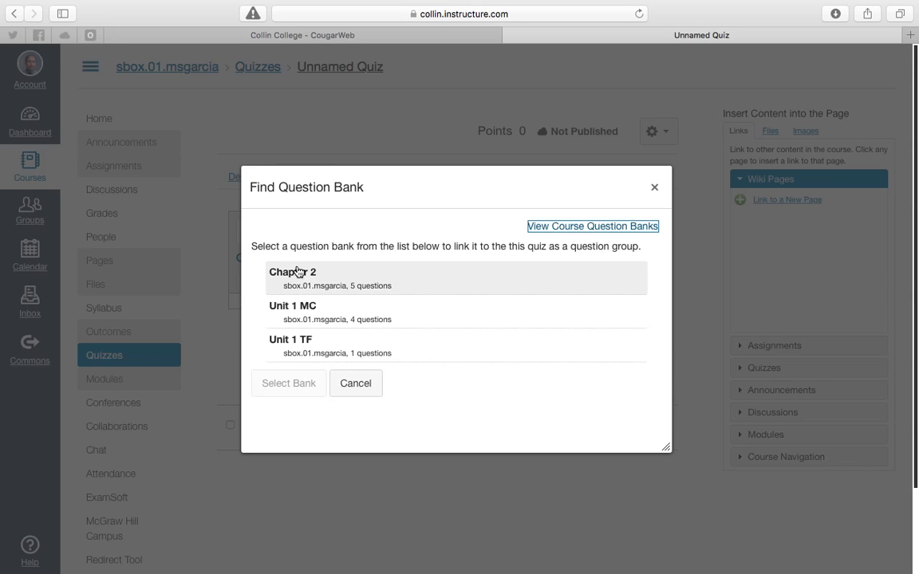
pyautogui.click(284, 310)
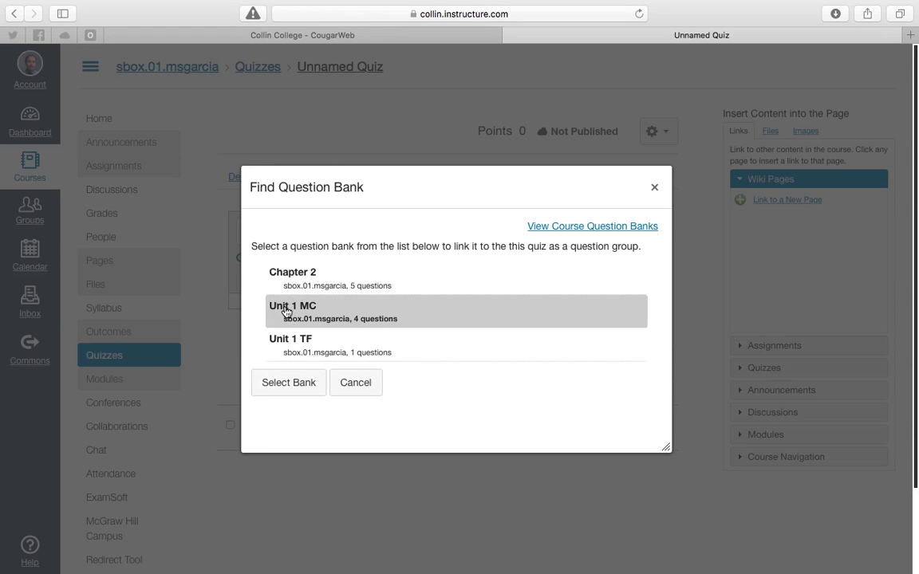
pyautogui.click(283, 388)
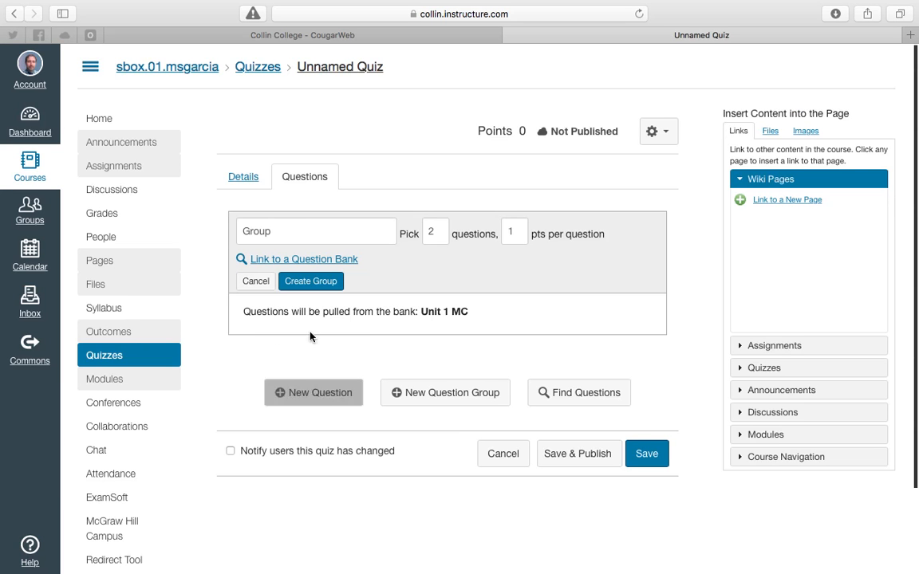
# Name the group MC Questions and create it
pyautogui.click(304, 232)
pyautogui.moveTo(304, 231); pyautogui.dragTo(237, 233)
pyautogui.write('MC Questions')
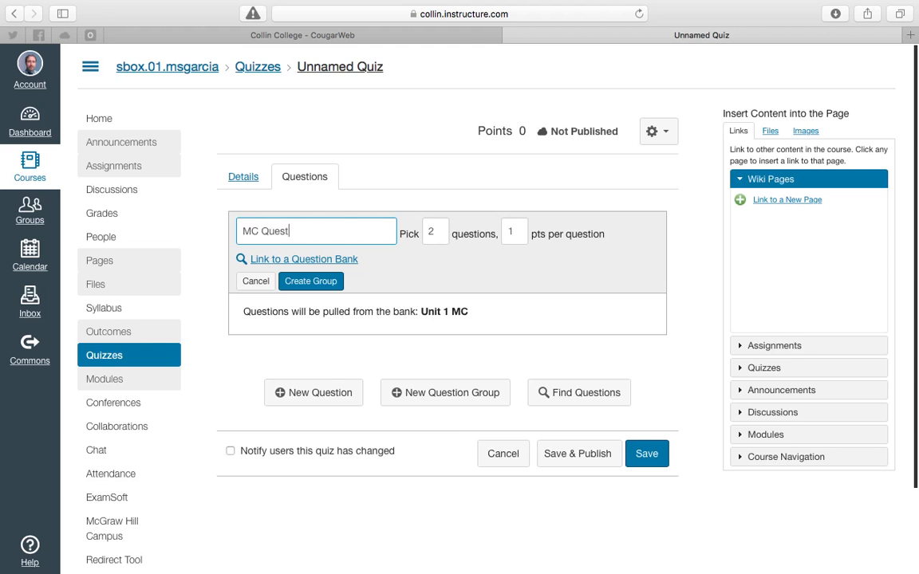
pyautogui.click(328, 284)
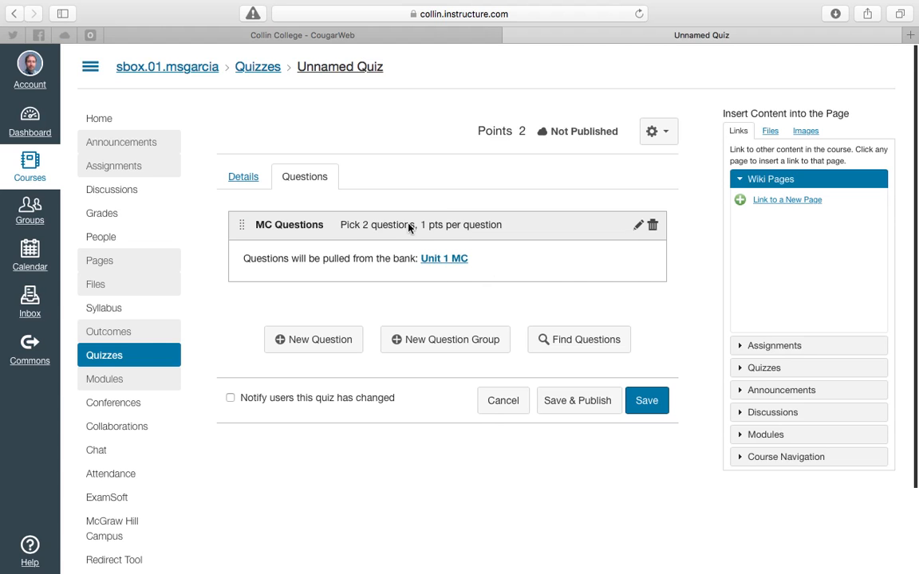
# Add a second question group named TF, linked to the Unit 1 TF bank, and create it
pyautogui.moveTo(363, 225); pyautogui.dragTo(415, 225)
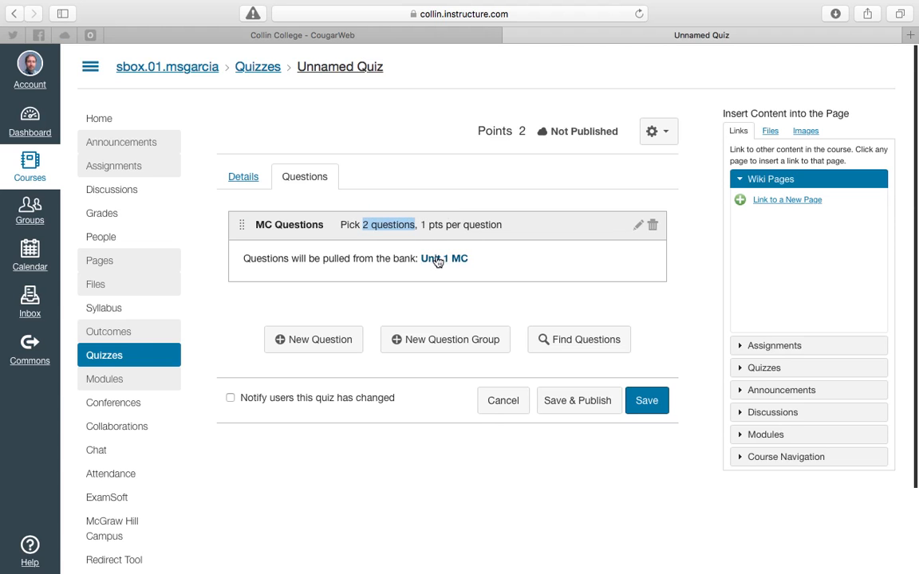
pyautogui.click(431, 341)
pyautogui.write('TF')
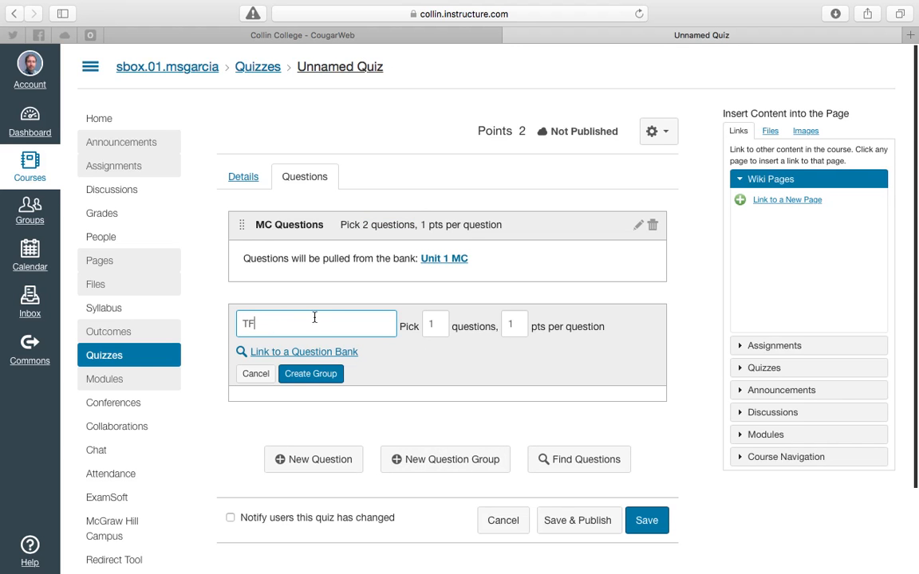
pyautogui.click(304, 351)
pyautogui.click(292, 341)
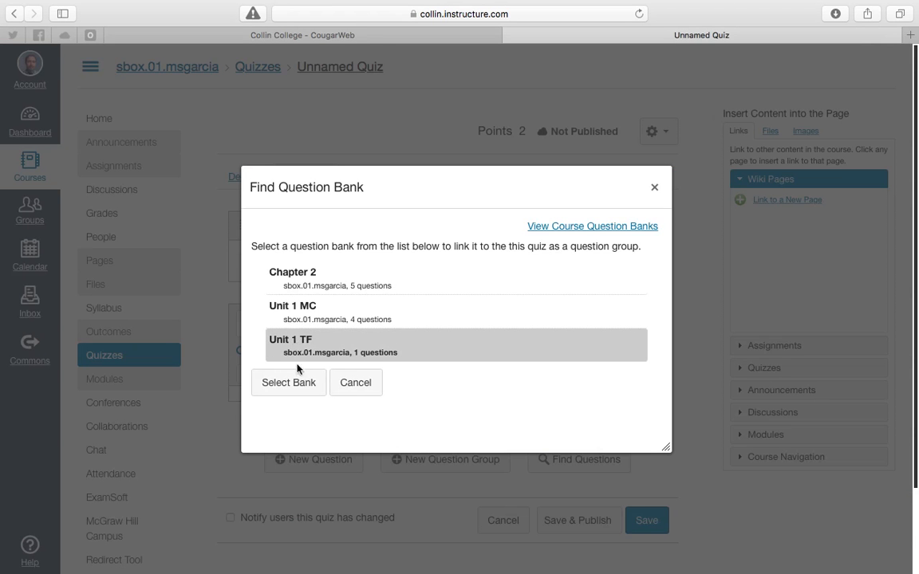
pyautogui.click(299, 386)
pyautogui.click(303, 382)
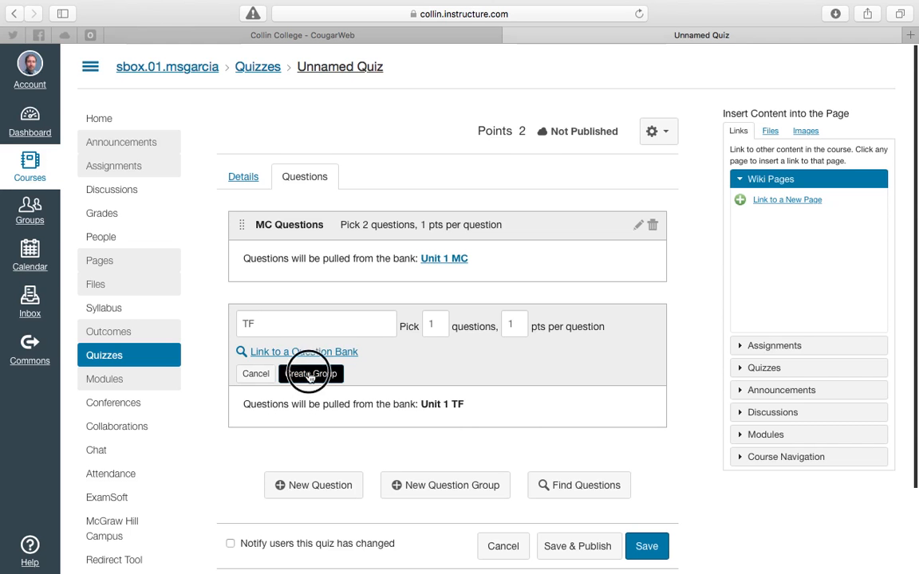
# Save and publish the quiz, then preview it and scroll through the drawn questions
pyautogui.click(600, 494)
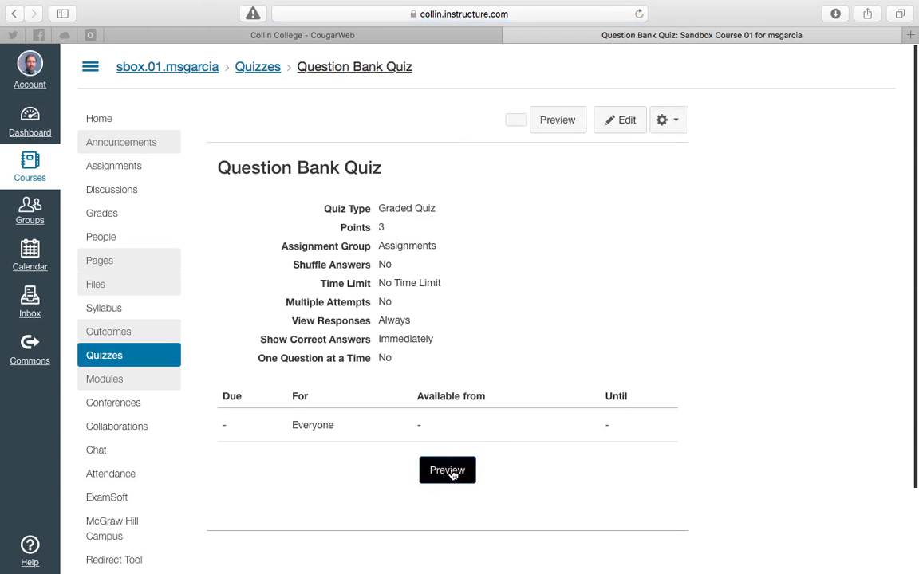
pyautogui.click(469, 471)
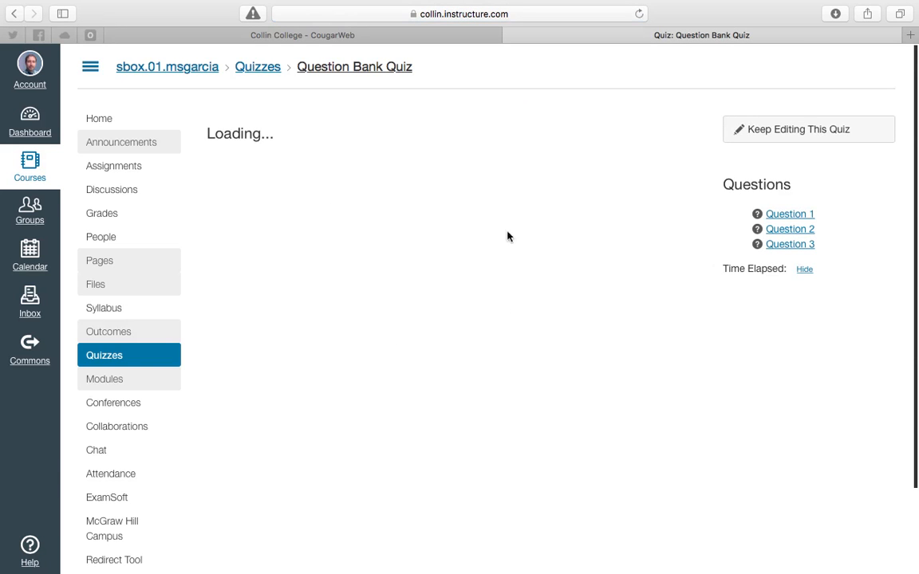
pyautogui.scroll(-5, 483, 235)
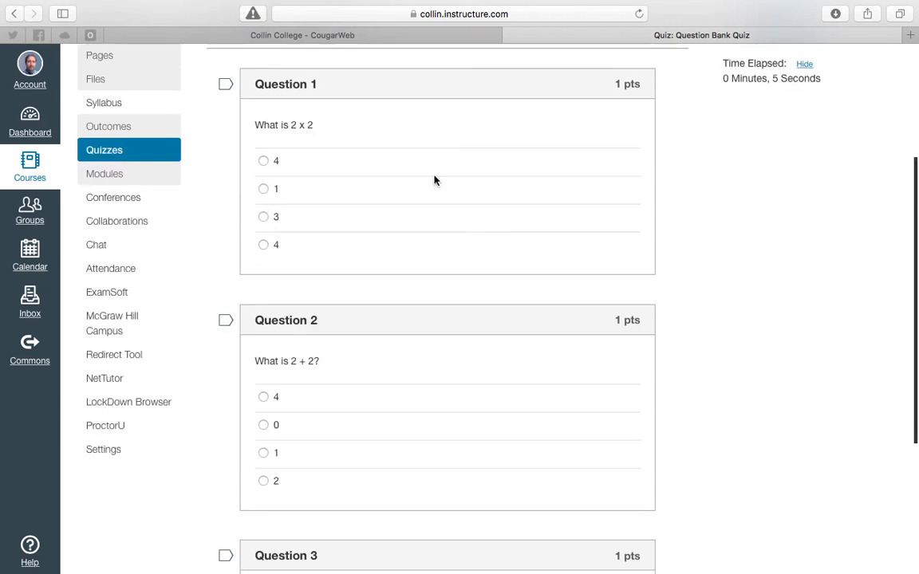
pyautogui.scroll(-5, 296, 123)
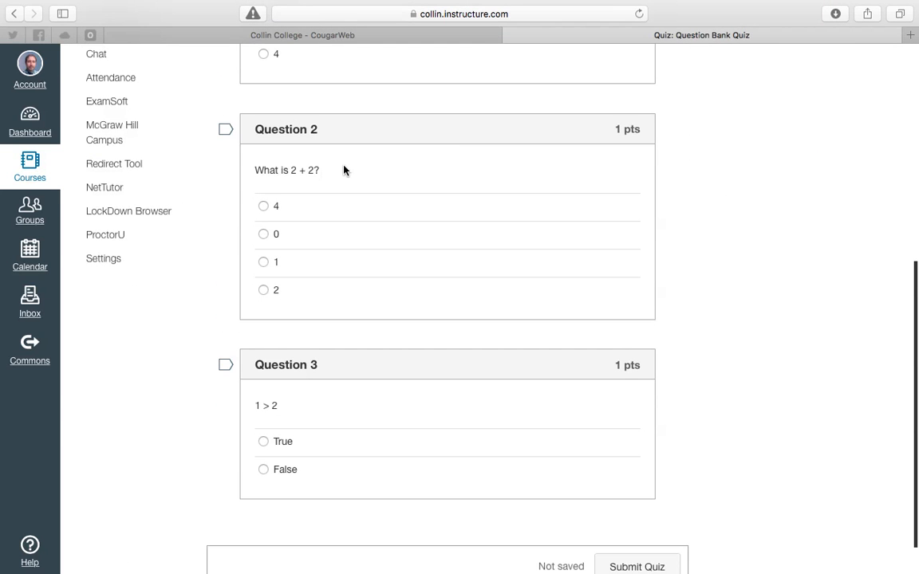
pyautogui.scroll(-1, 344, 170)
pyautogui.scroll(10, 385, 431)
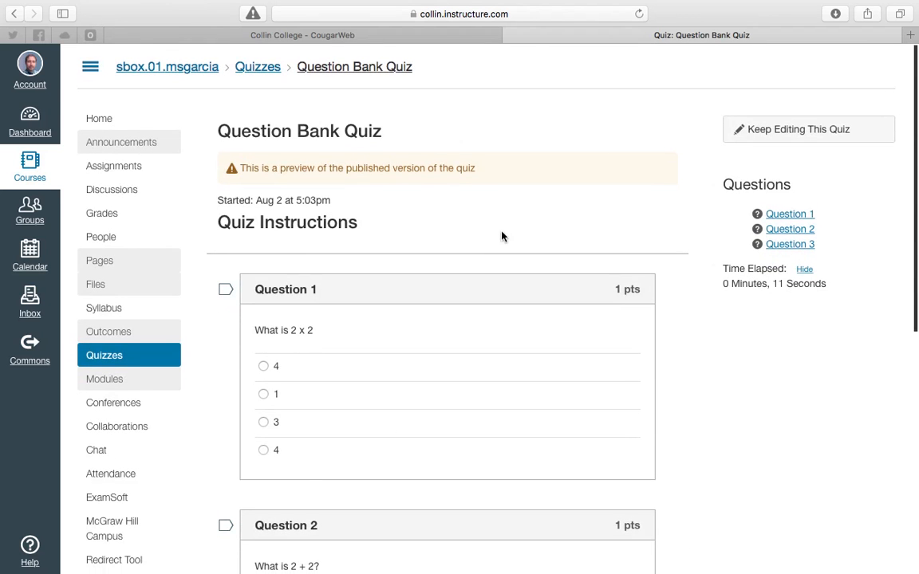
pyautogui.scroll(-5, 410, 239)
pyautogui.scroll(5, 410, 239)
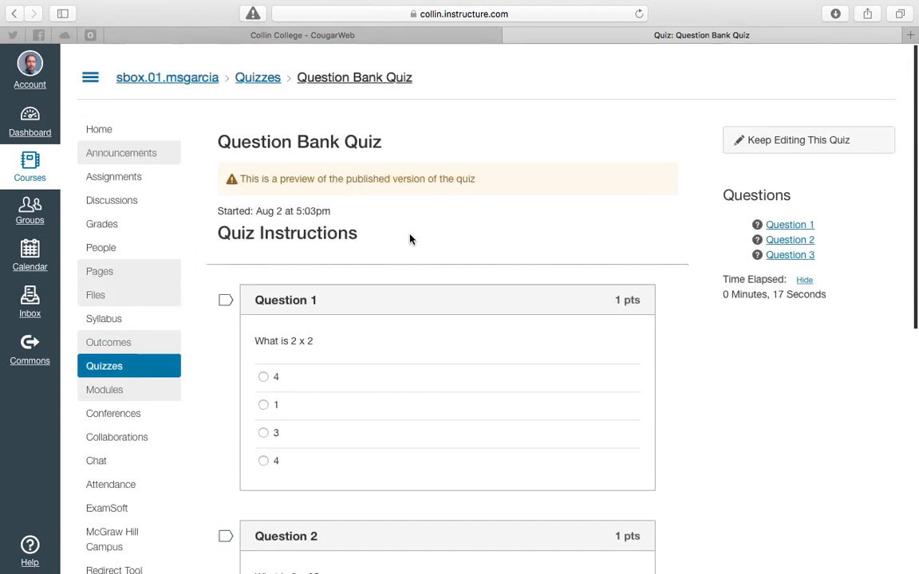
# Reopen the quiz from the Quizzes list and preview it again to compare which questions are drawn
pyautogui.click(123, 360)
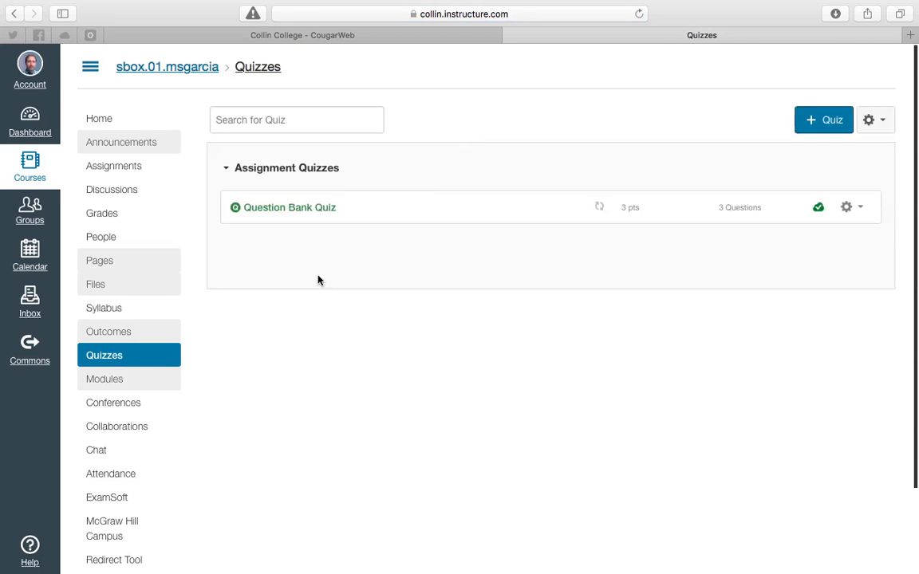
pyautogui.click(292, 209)
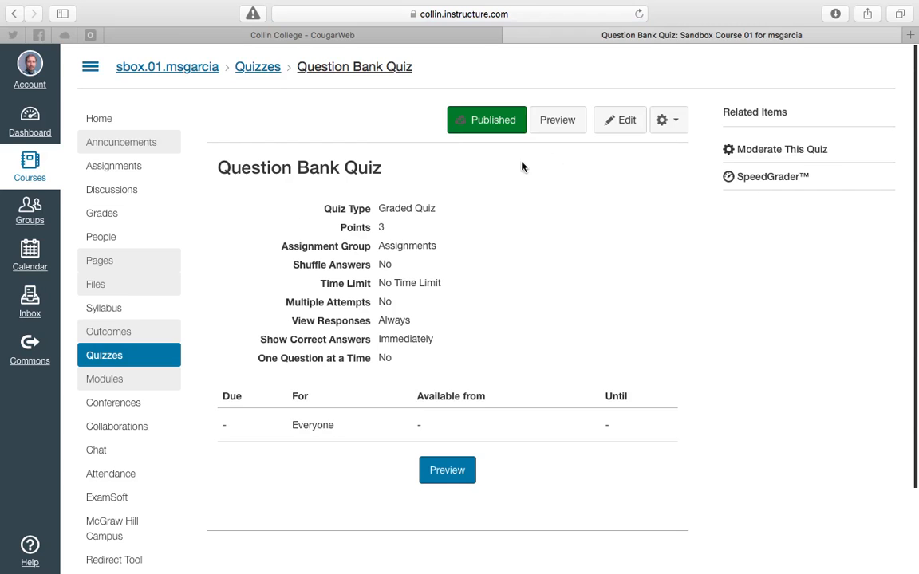
pyautogui.click(556, 120)
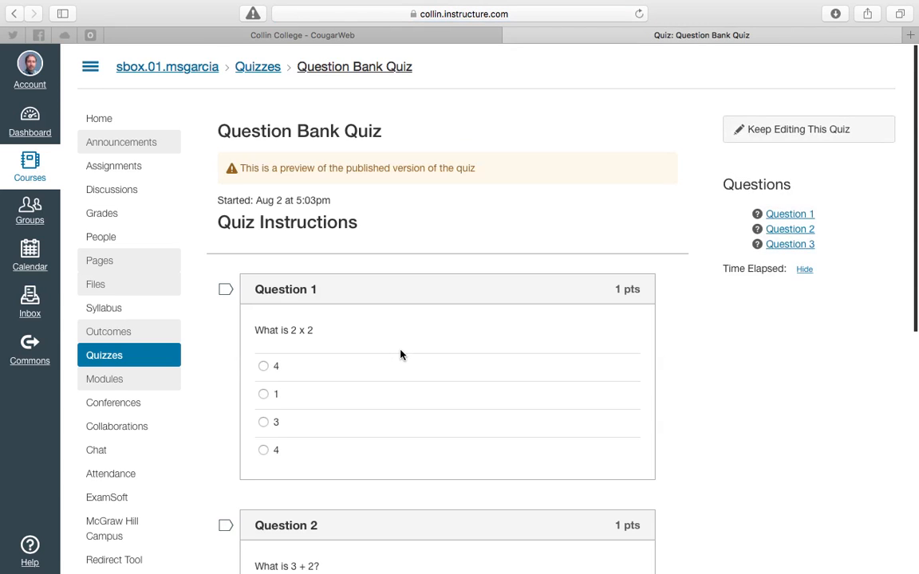
pyautogui.scroll(-5, 420, 292)
pyautogui.scroll(-1, 420, 292)
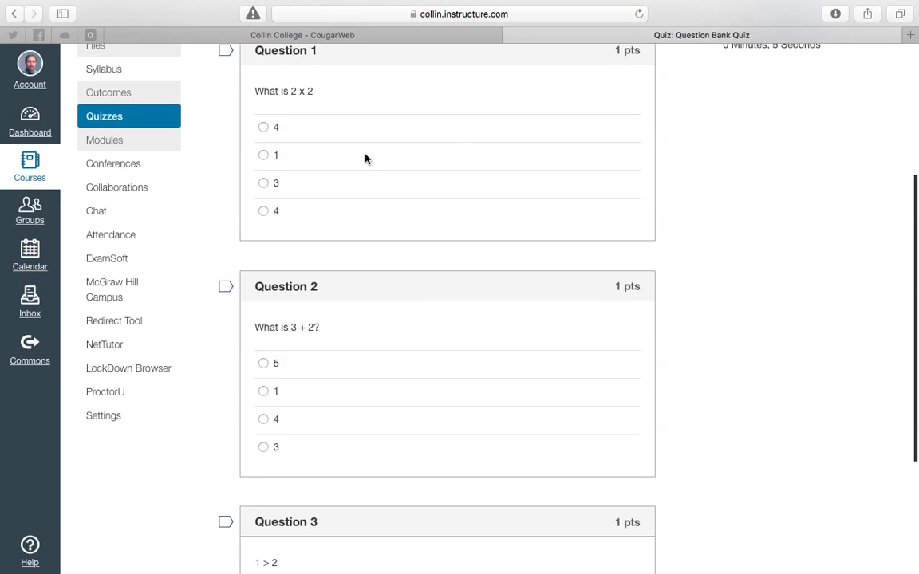
pyautogui.moveTo(254, 90); pyautogui.dragTo(312, 90)
pyautogui.click(257, 227)
pyautogui.moveTo(255, 326); pyautogui.dragTo(342, 326)
pyautogui.click(342, 326)
pyautogui.scroll(-4, 342, 327)
pyautogui.scroll(10, 343, 327)
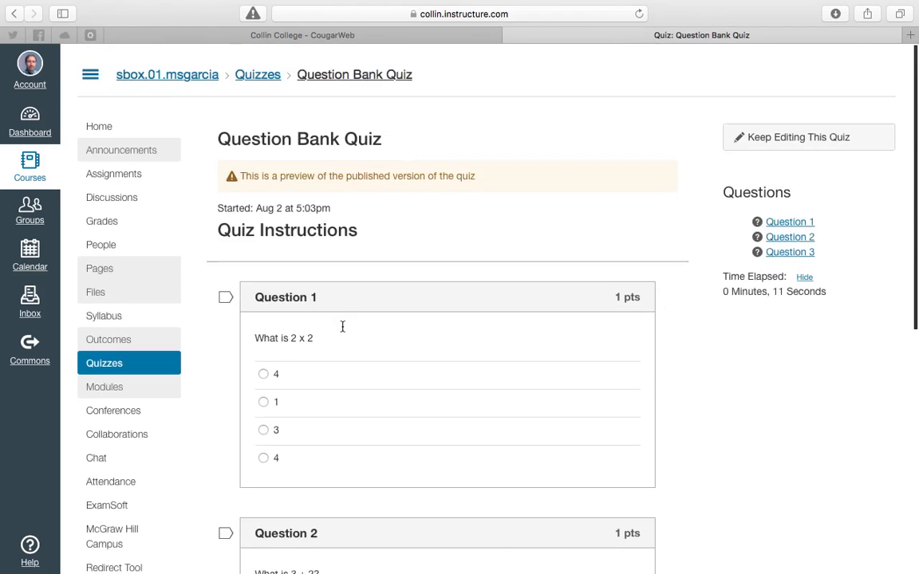
# Return to the quiz once more and preview it to review the randomly selected questions
pyautogui.click(129, 356)
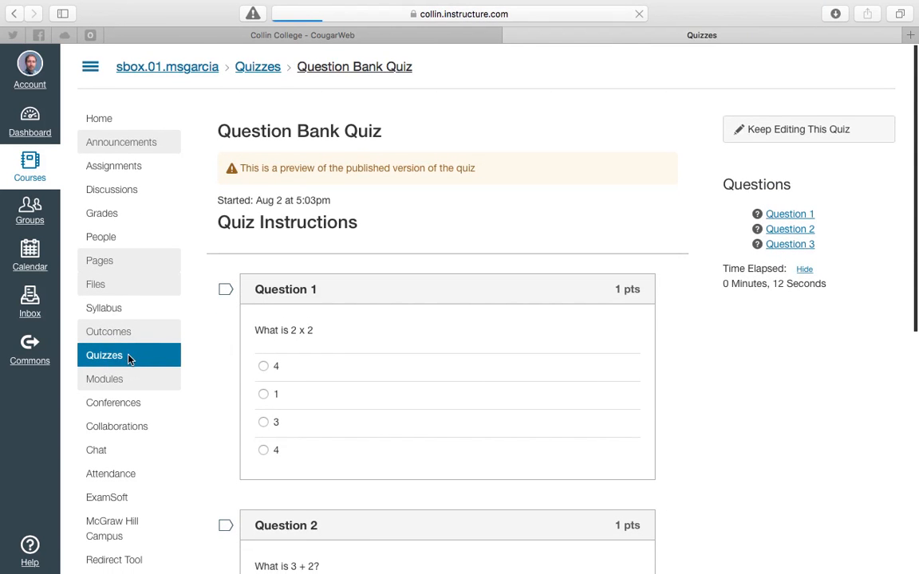
pyautogui.click(317, 209)
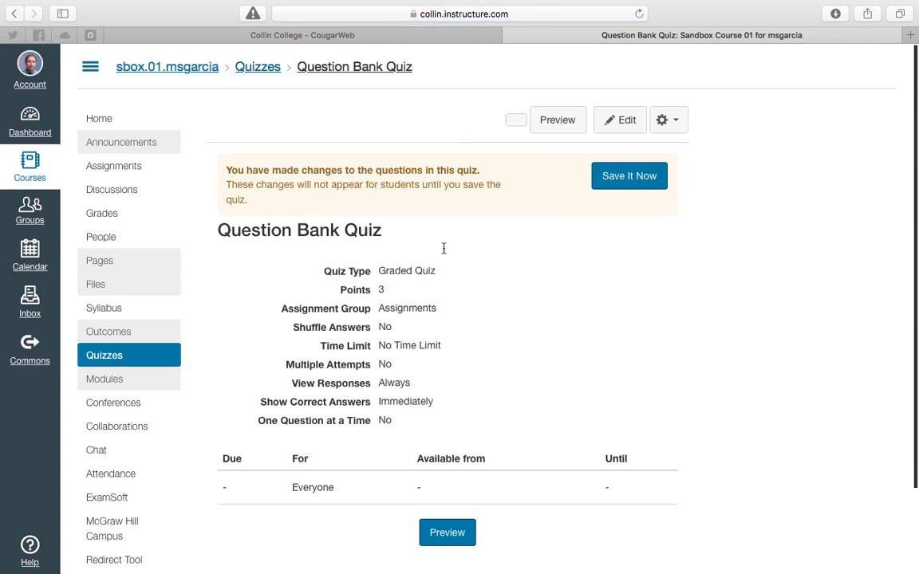
pyautogui.click(557, 120)
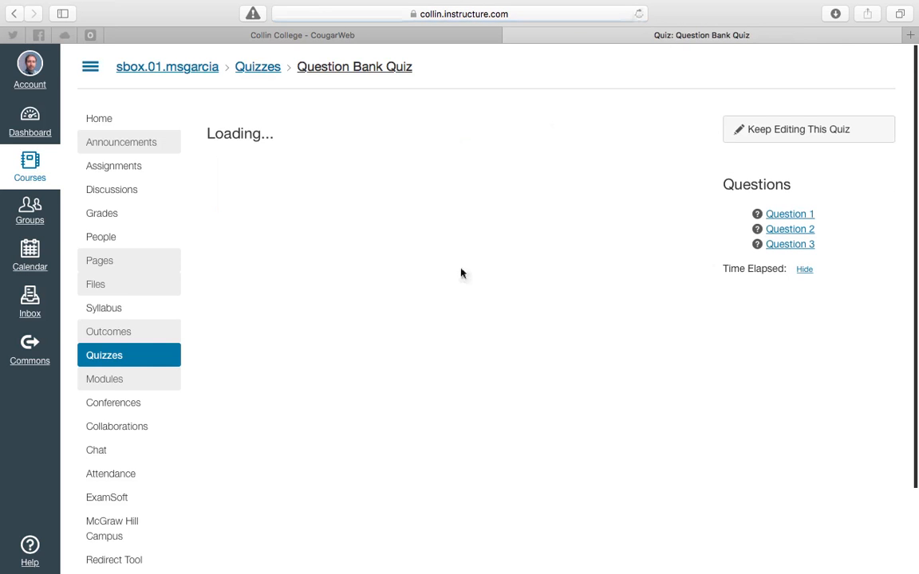
pyautogui.scroll(-3, 460, 273)
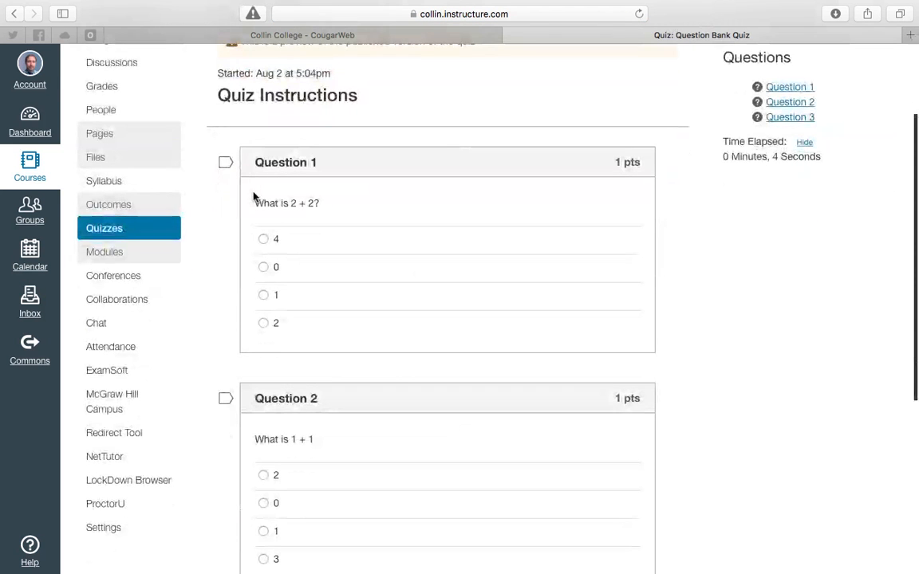
pyautogui.scroll(-3, 351, 239)
pyautogui.scroll(6, 293, 255)
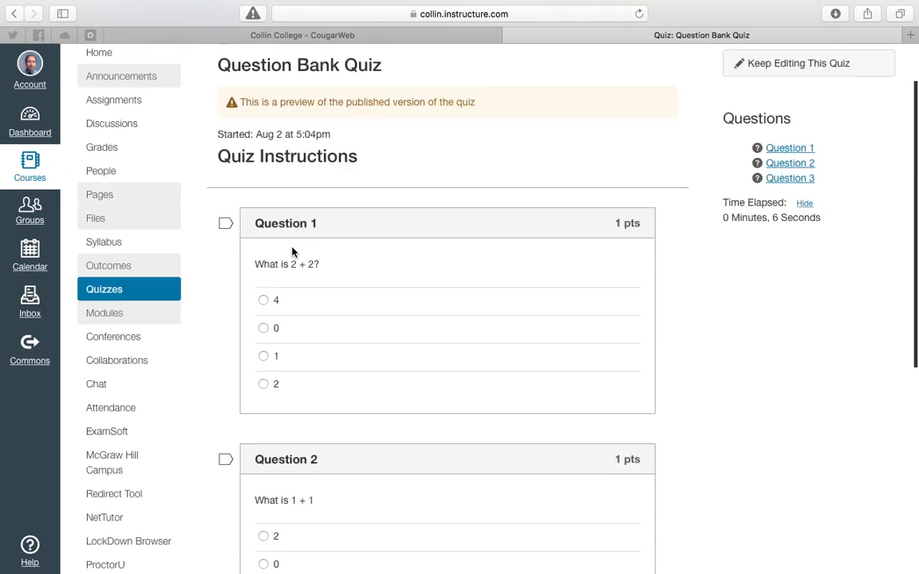
pyautogui.moveTo(363, 223); pyautogui.dragTo(216, 220)
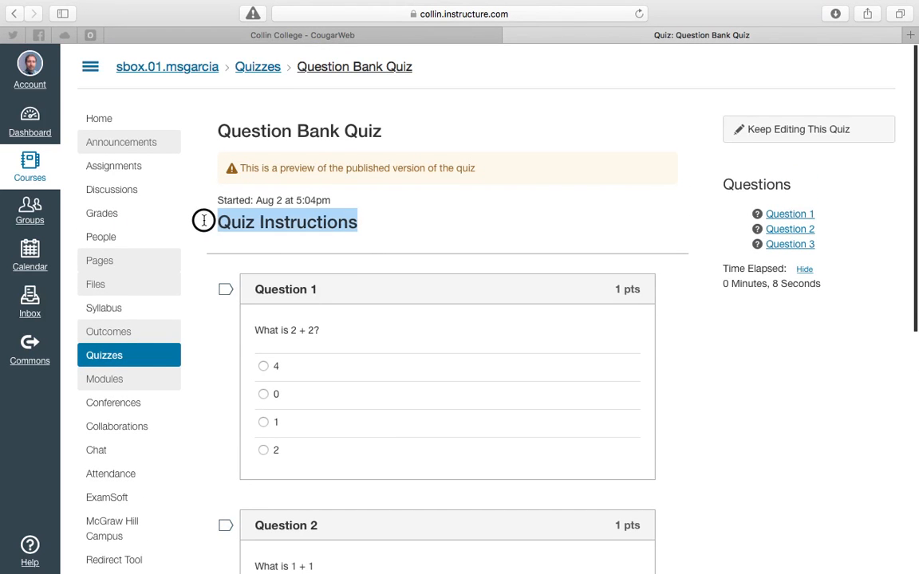
pyautogui.click(264, 204)
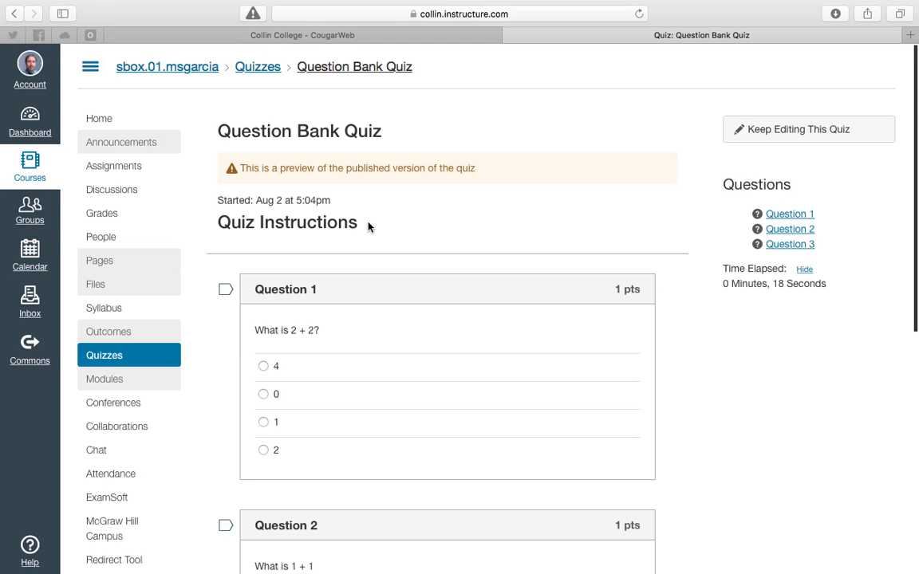
pyautogui.moveTo(369, 227); pyautogui.dragTo(217, 226)
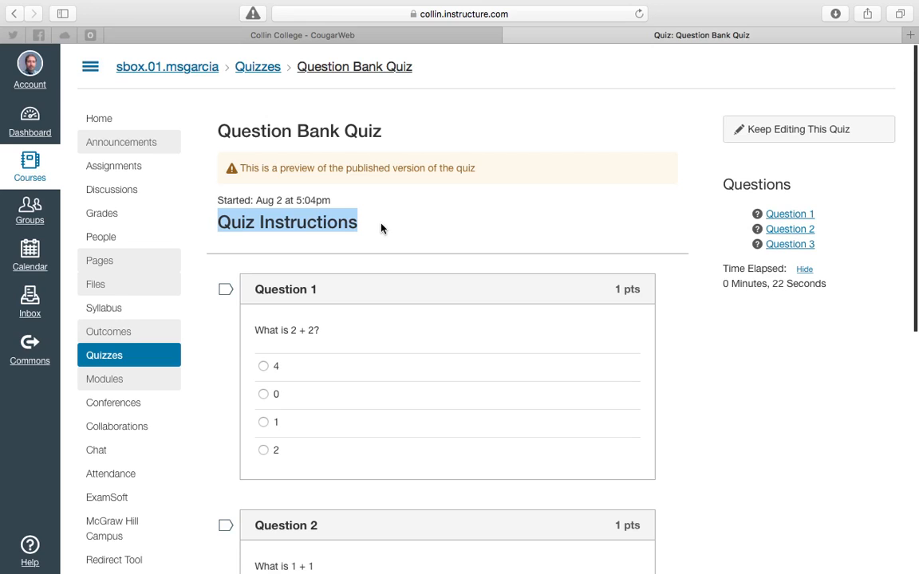